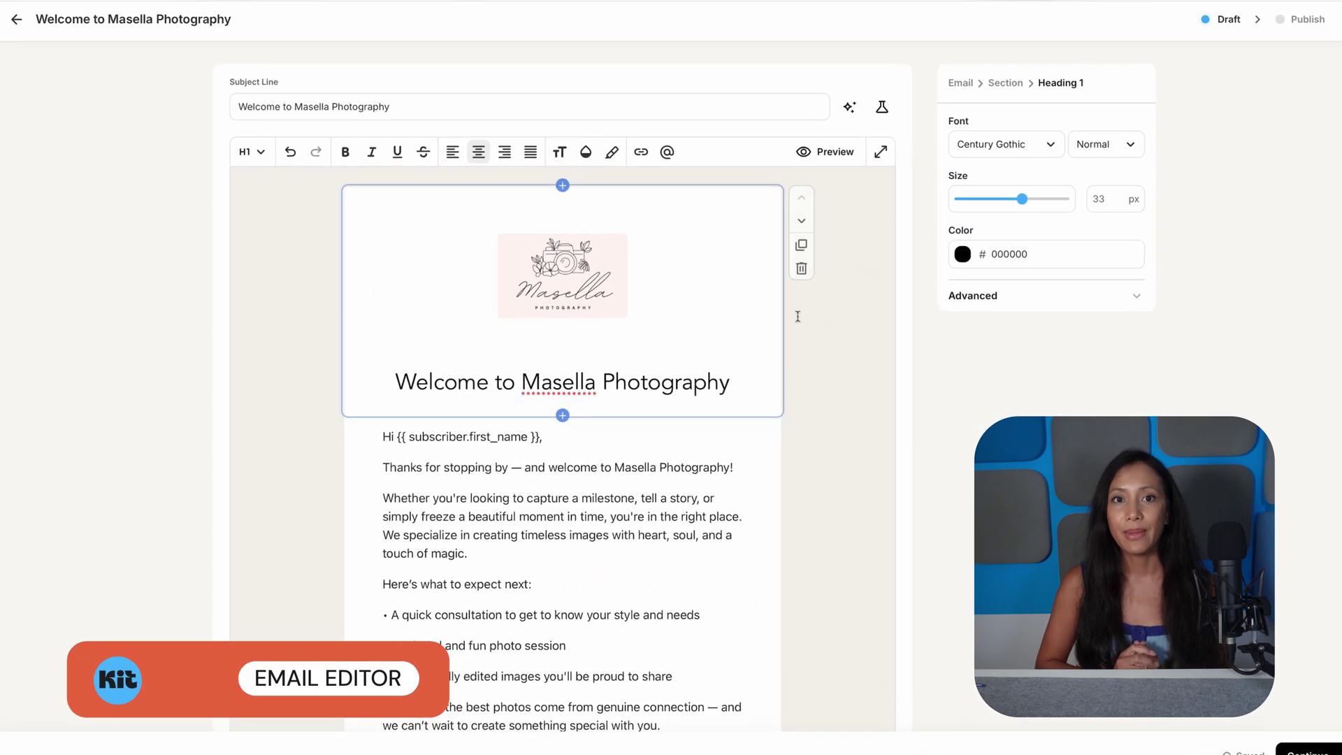
# Step: Insert an Image block into the email header below the Welcome to Masella Photography heading
pyautogui.click(505, 307)
pyautogui.click(357, 305)
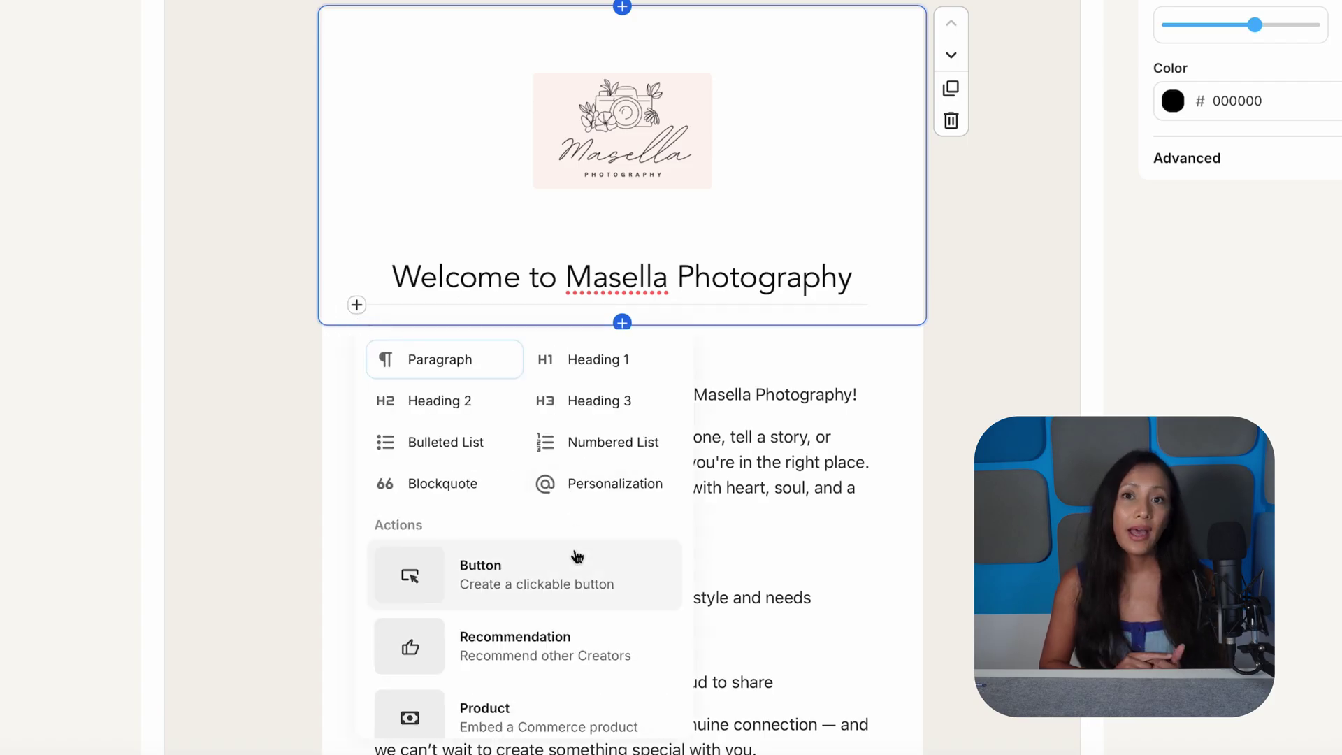
pyautogui.scroll(-6, 576, 555)
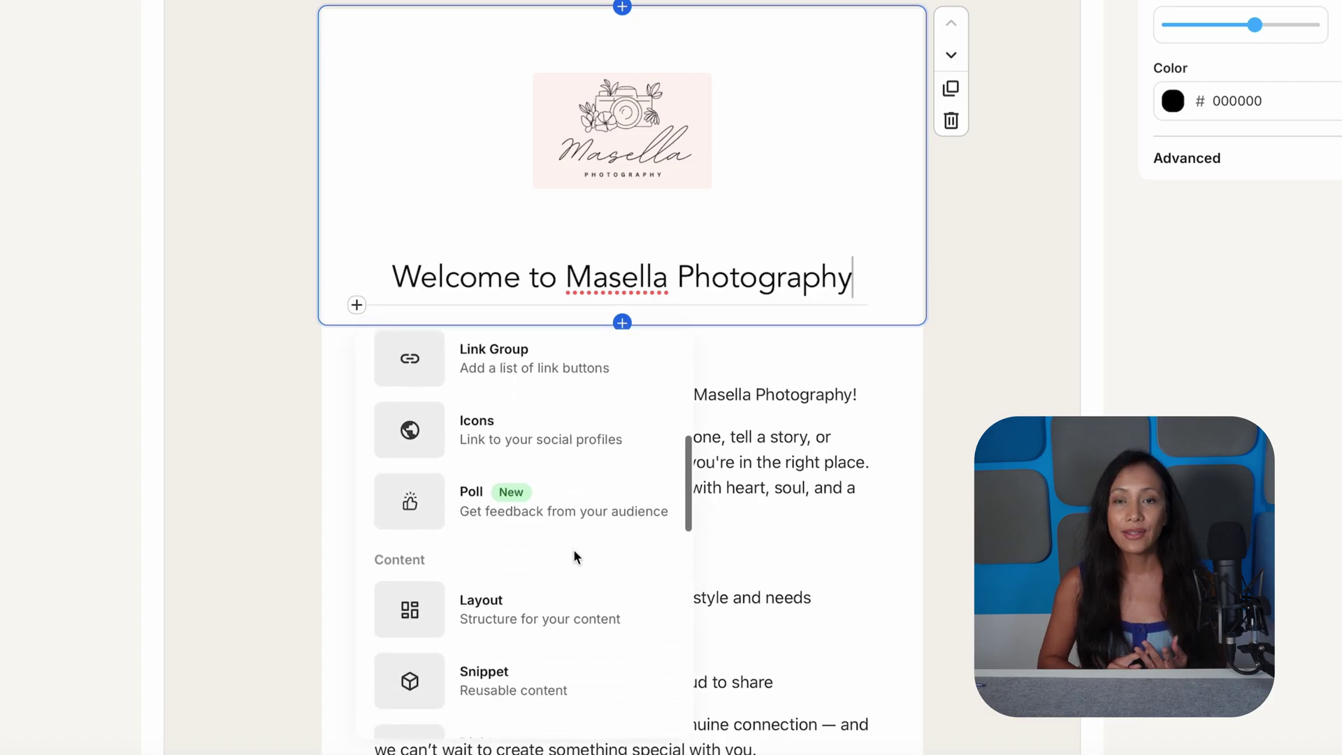
pyautogui.scroll(-5, 576, 556)
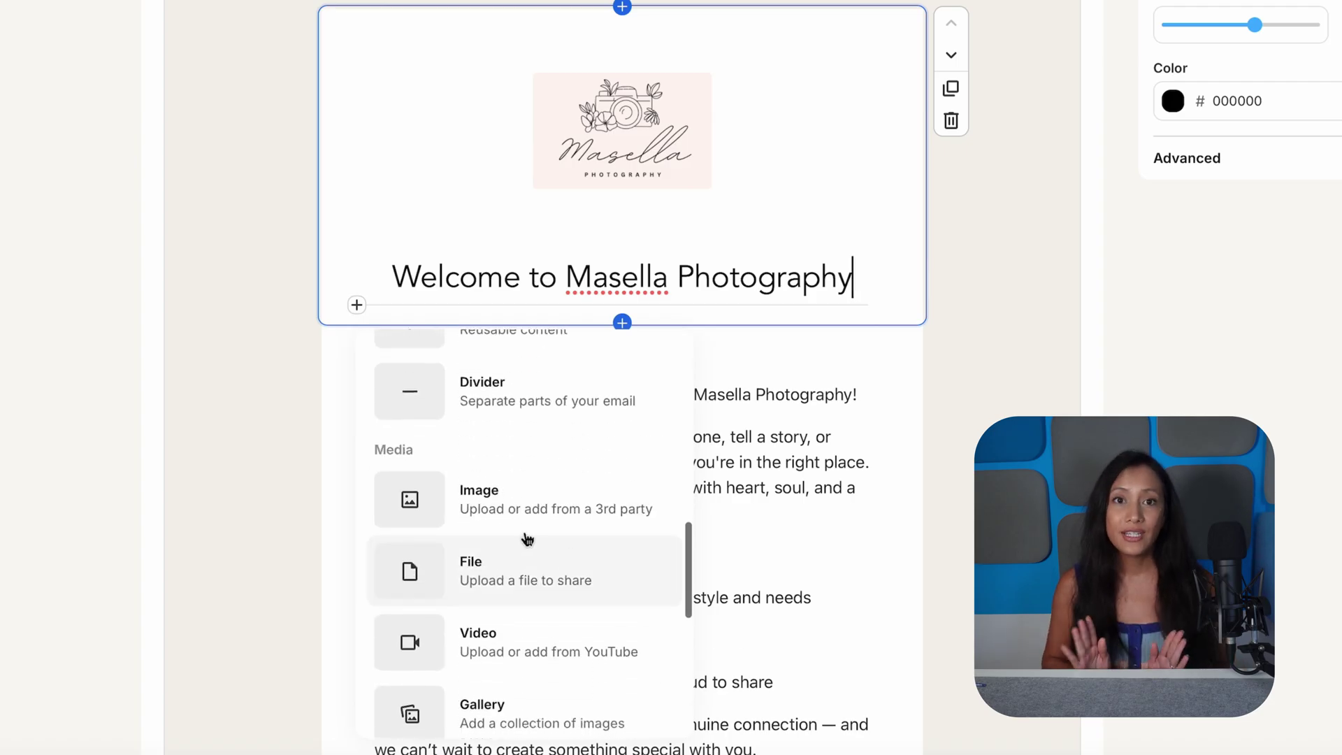
pyautogui.click(511, 515)
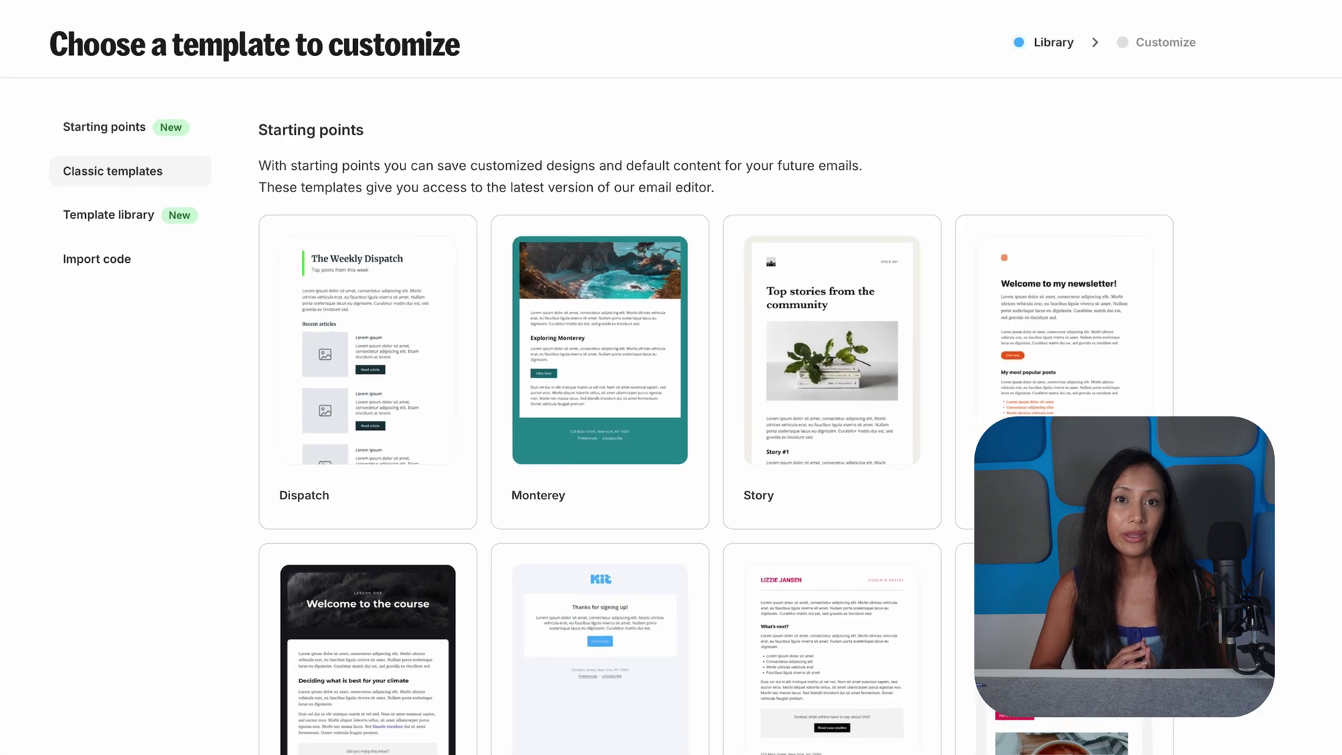
# Step: Scroll down through the email template library
pyautogui.scroll(-10, 671, 420)
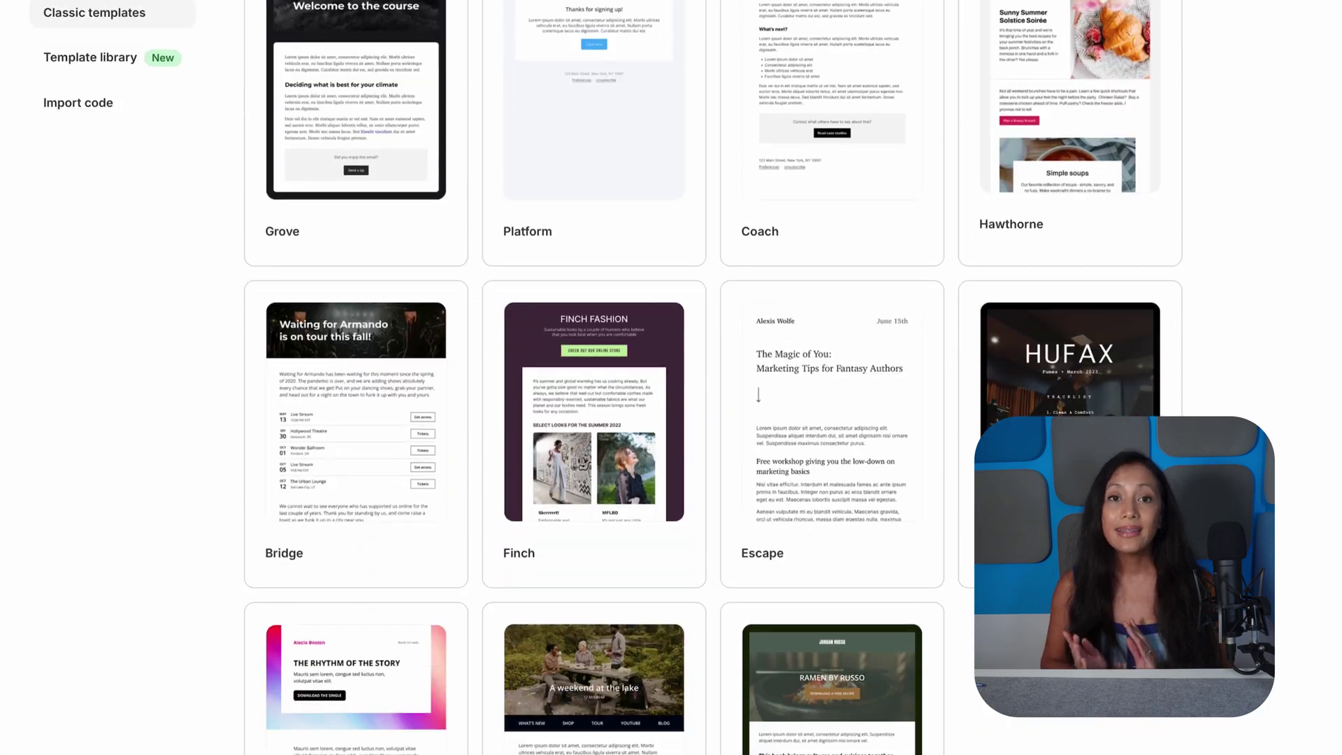
pyautogui.scroll(-8, 713, 377)
pyautogui.scroll(-3, 713, 378)
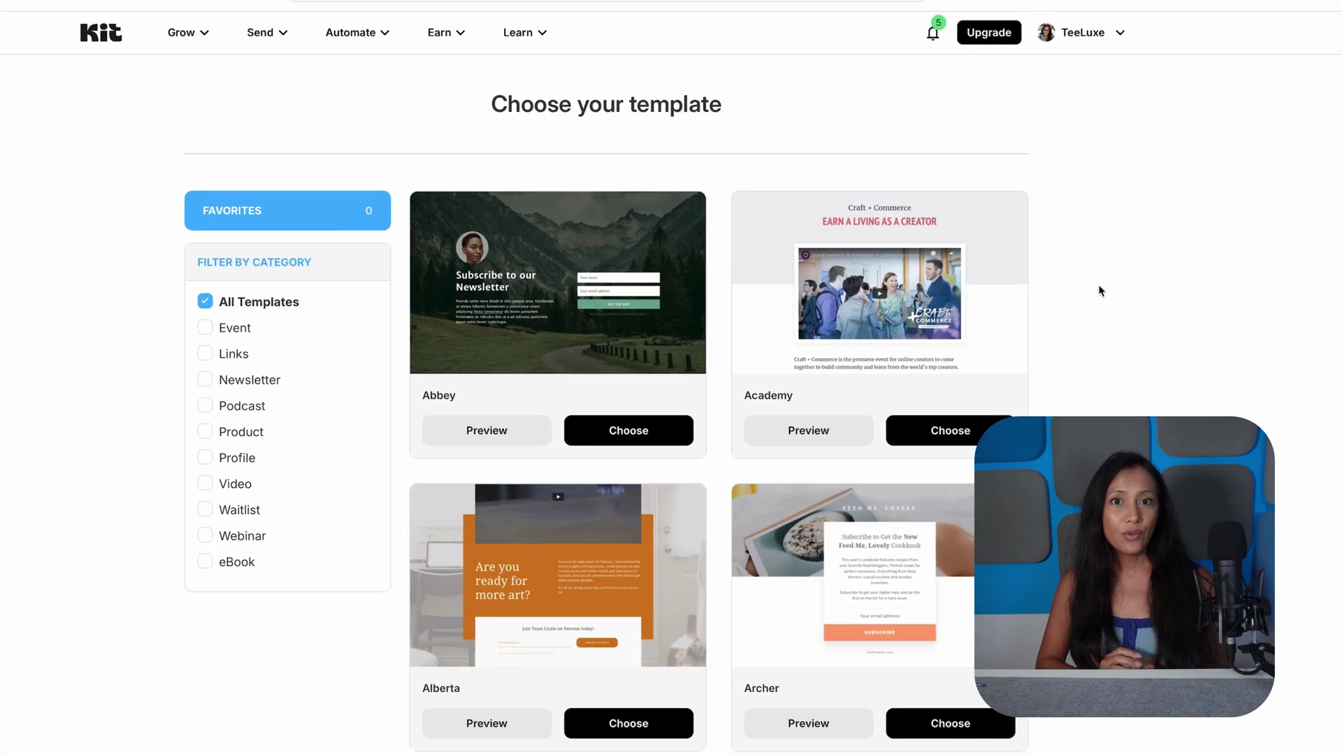
# Step: Browse the landing page templates and start a Photography landing page from Cypress
pyautogui.scroll(-10, 1098, 292)
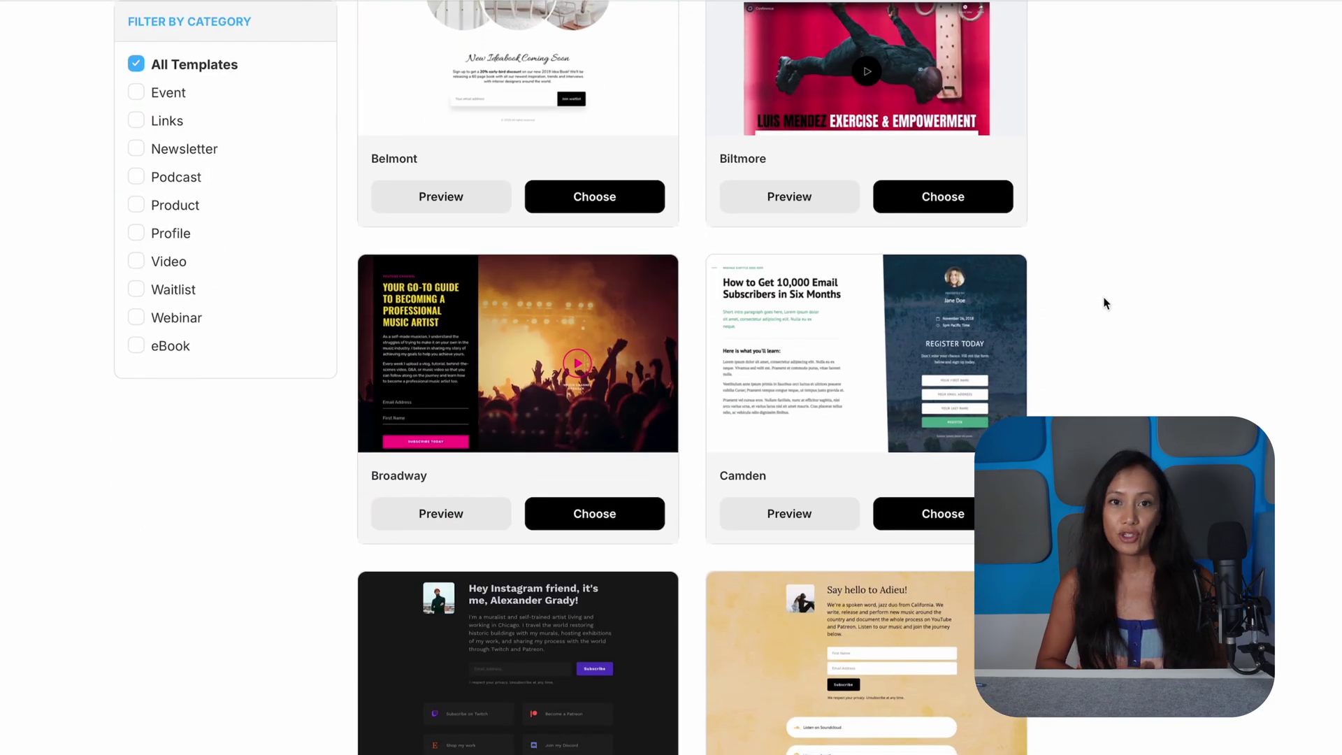
pyautogui.scroll(-9, 1104, 302)
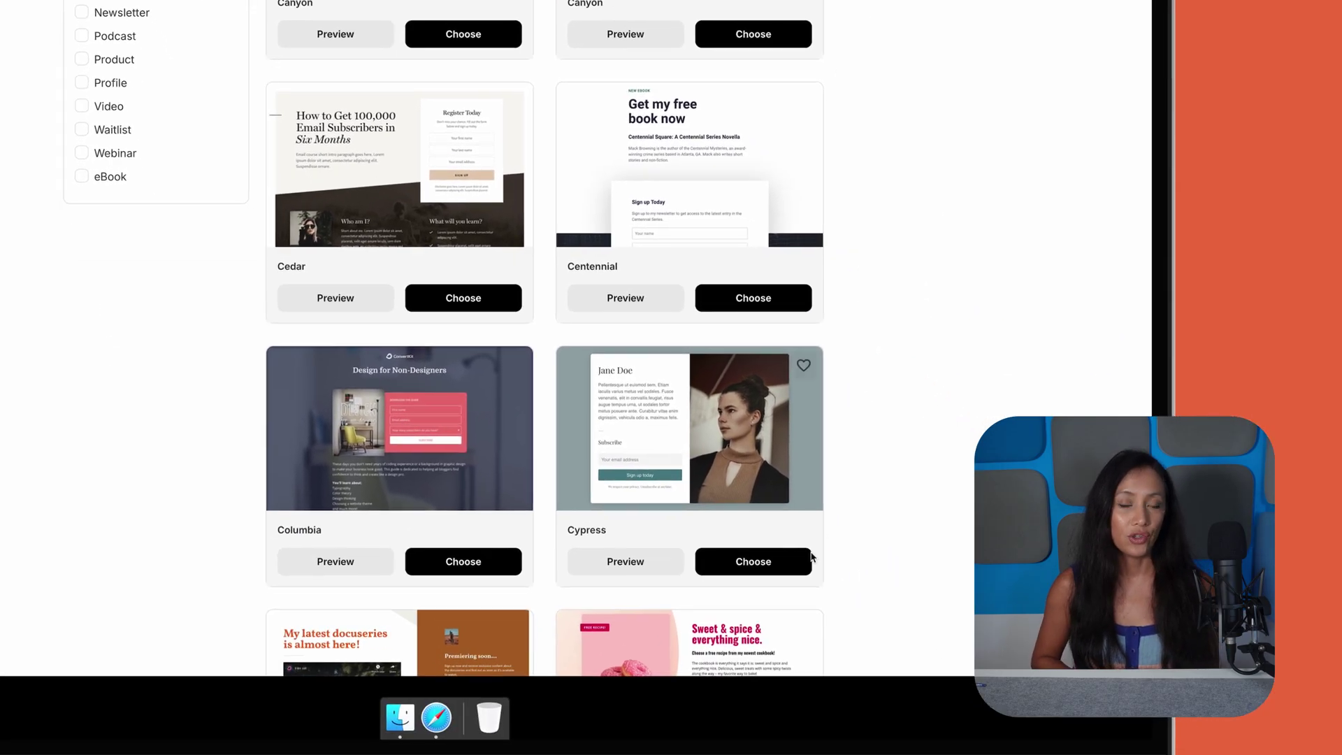
pyautogui.click(797, 559)
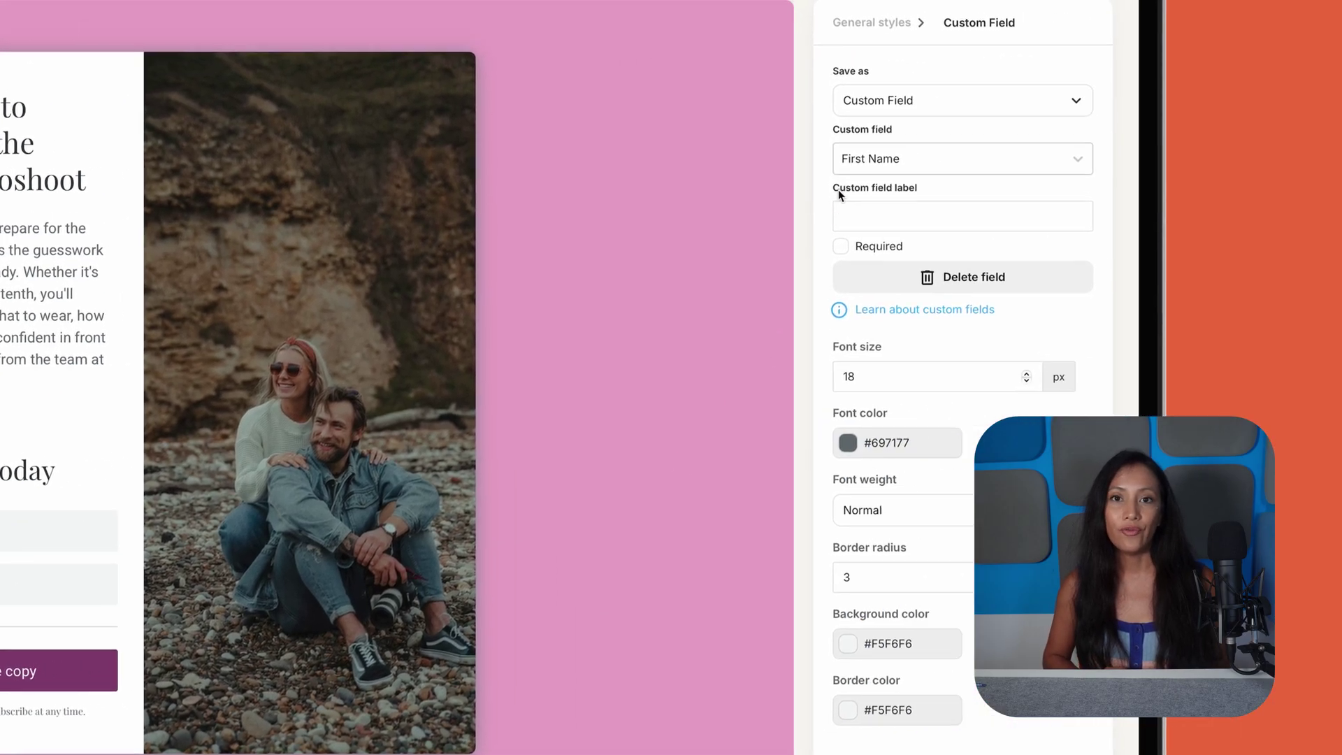
# Step: Set the new form field's custom field to First Name
pyautogui.click(849, 162)
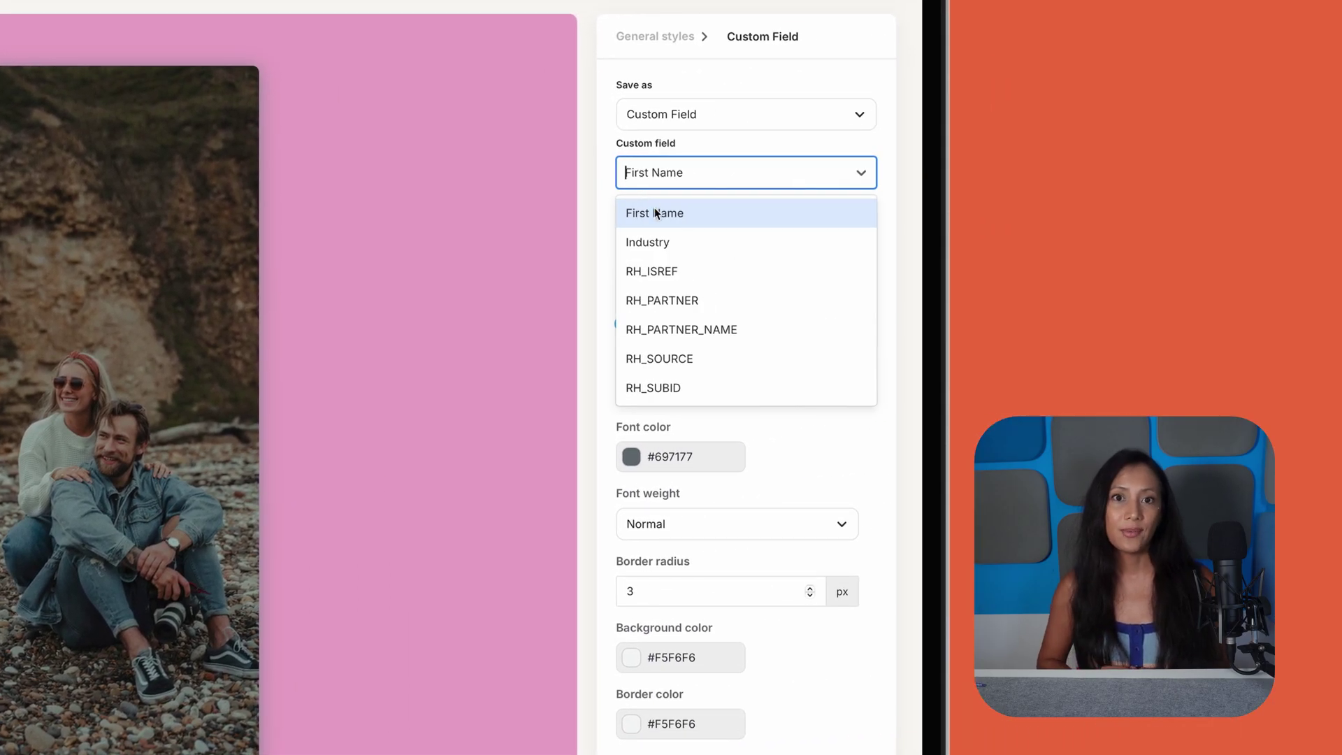
pyautogui.click(655, 212)
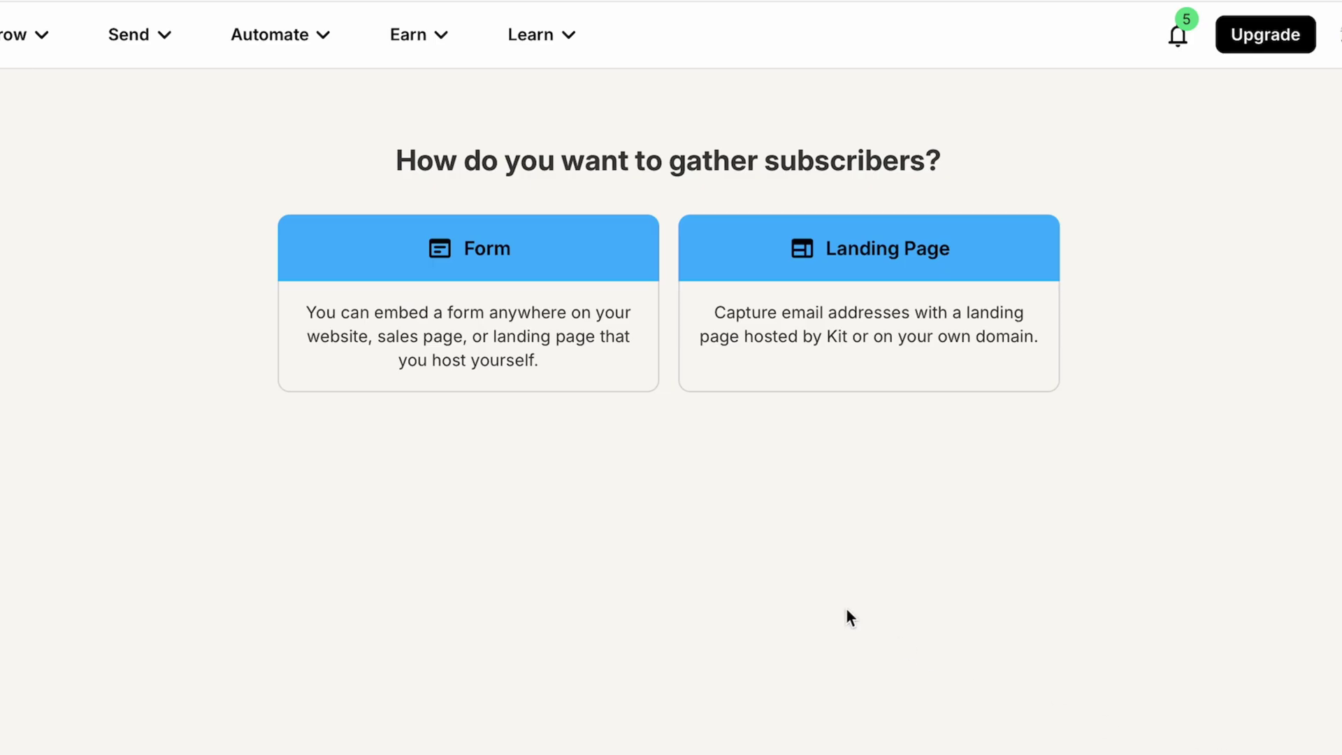
# Step: Create an inline Form from the Cocoa template
pyautogui.click(518, 316)
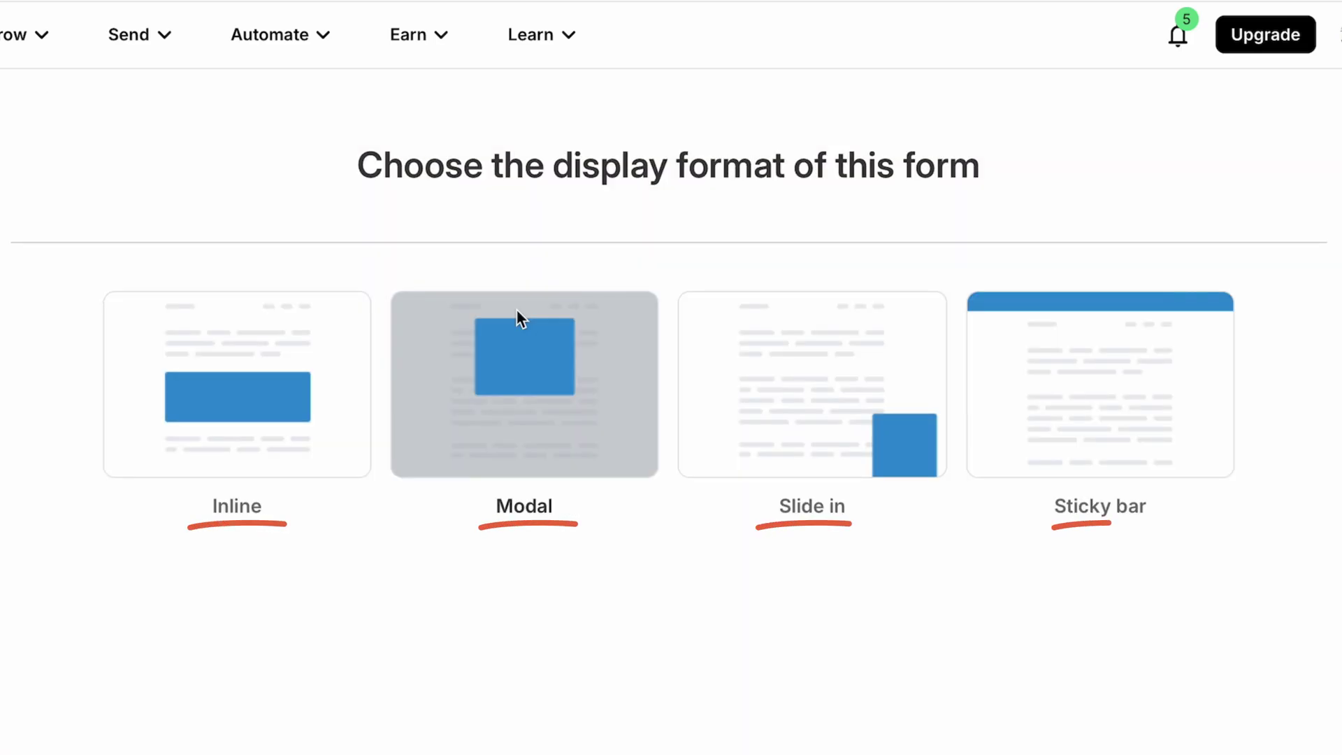
pyautogui.click(320, 420)
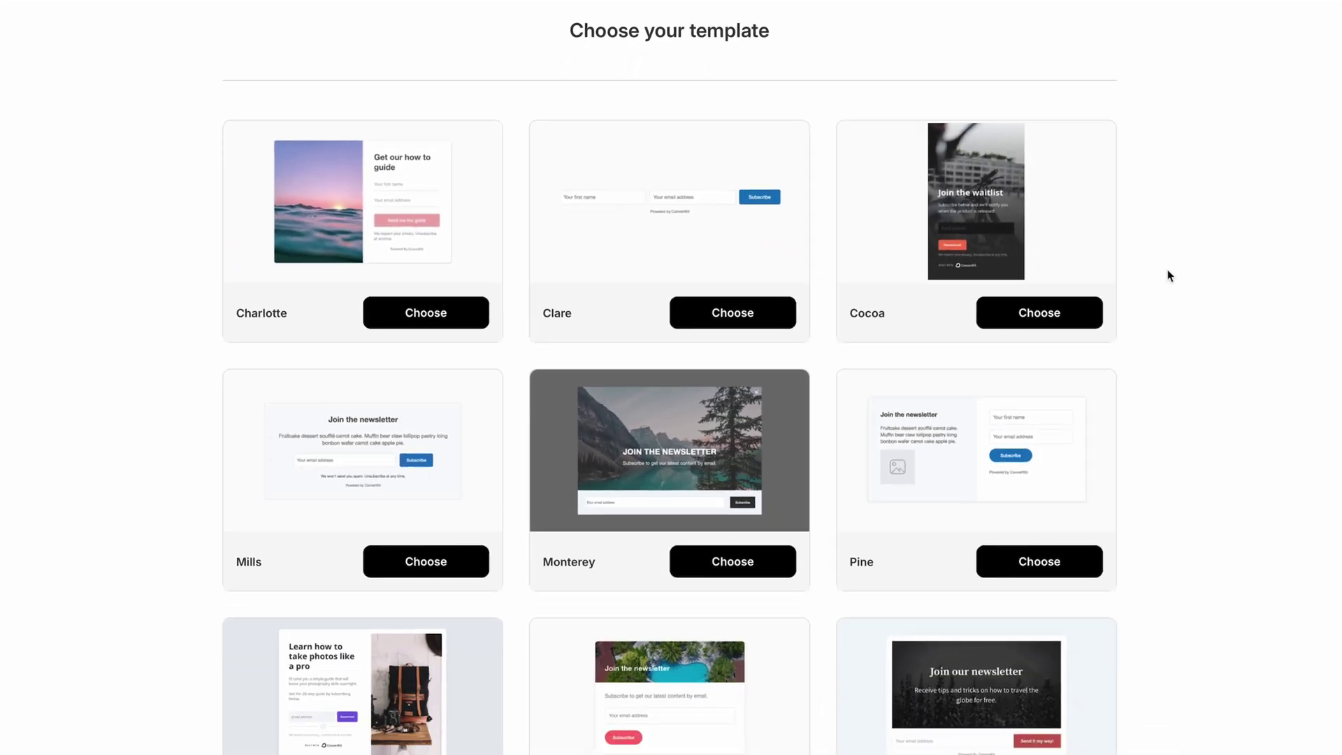
pyautogui.click(1098, 316)
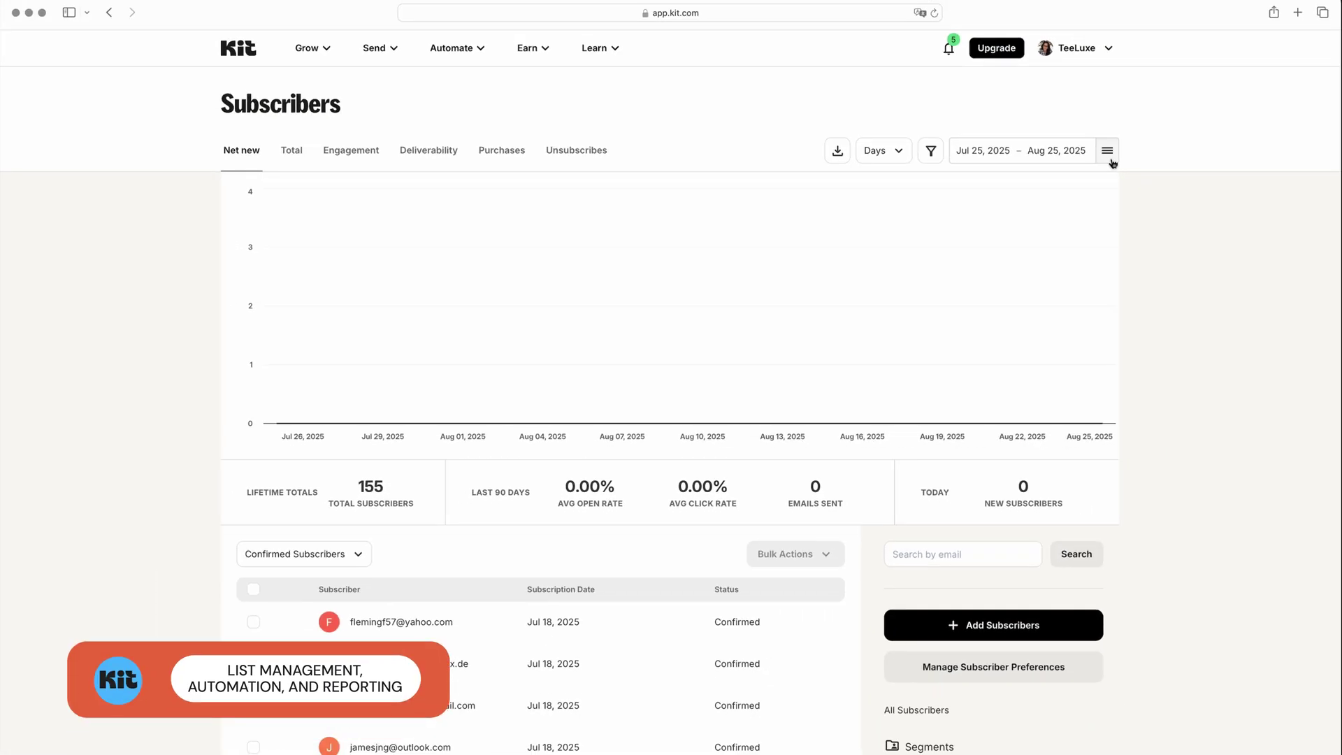
# Step: Start a new subscriber segment named 'Test Segment'
pyautogui.scroll(-10, 1112, 163)
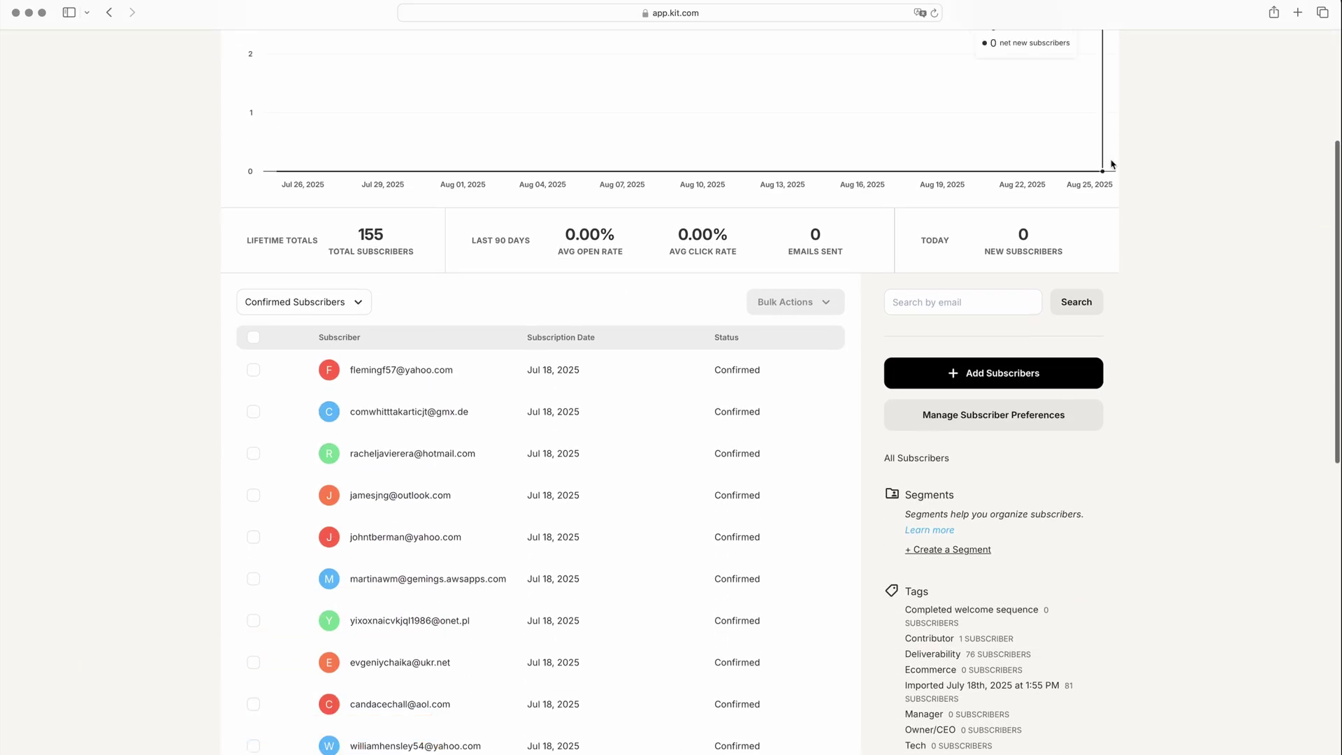
pyautogui.scroll(-1, 1112, 164)
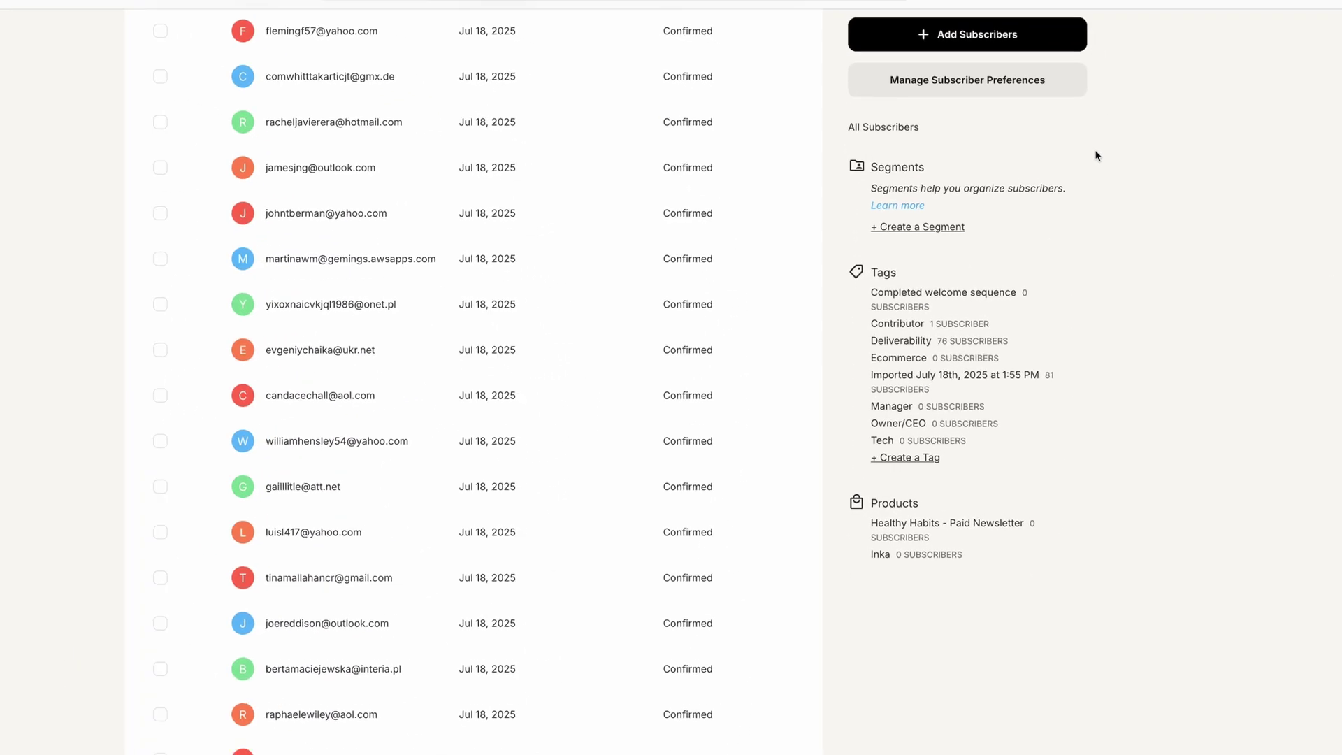
pyautogui.click(784, 221)
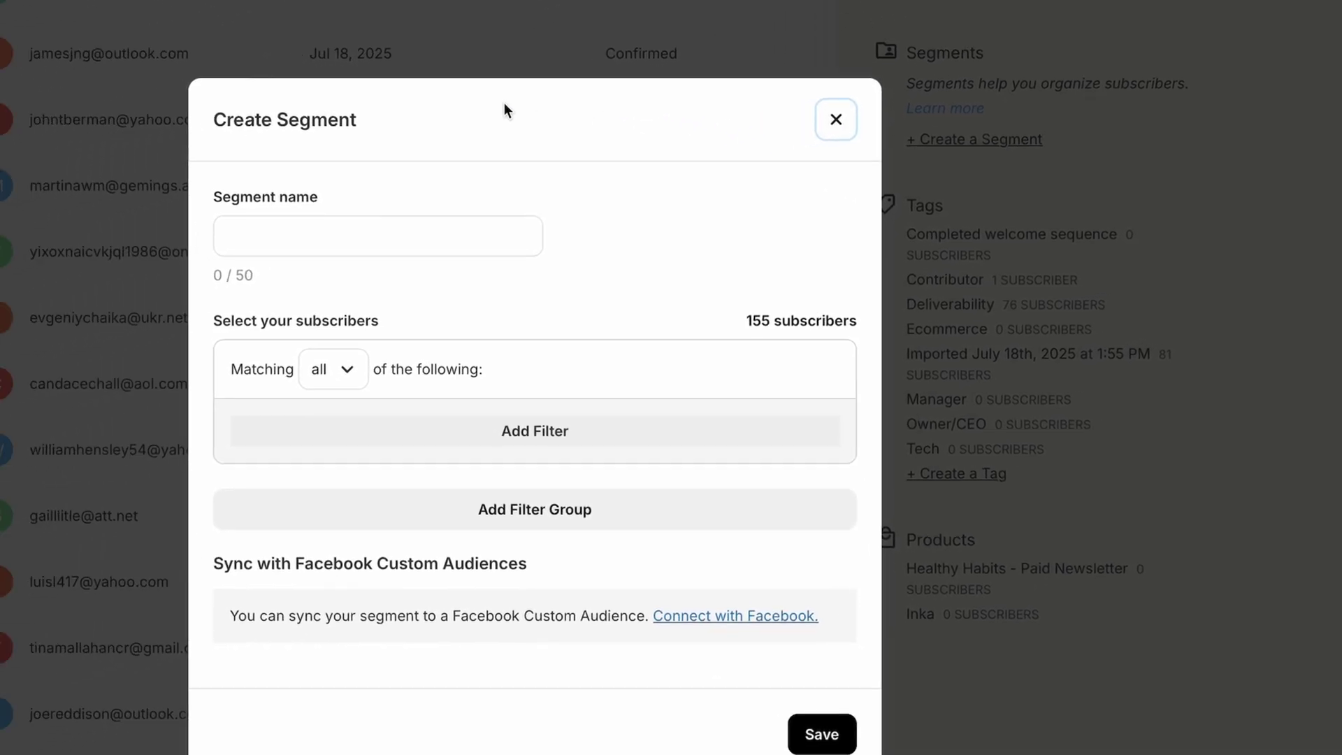
pyautogui.click(268, 227)
pyautogui.write('Test Segment')
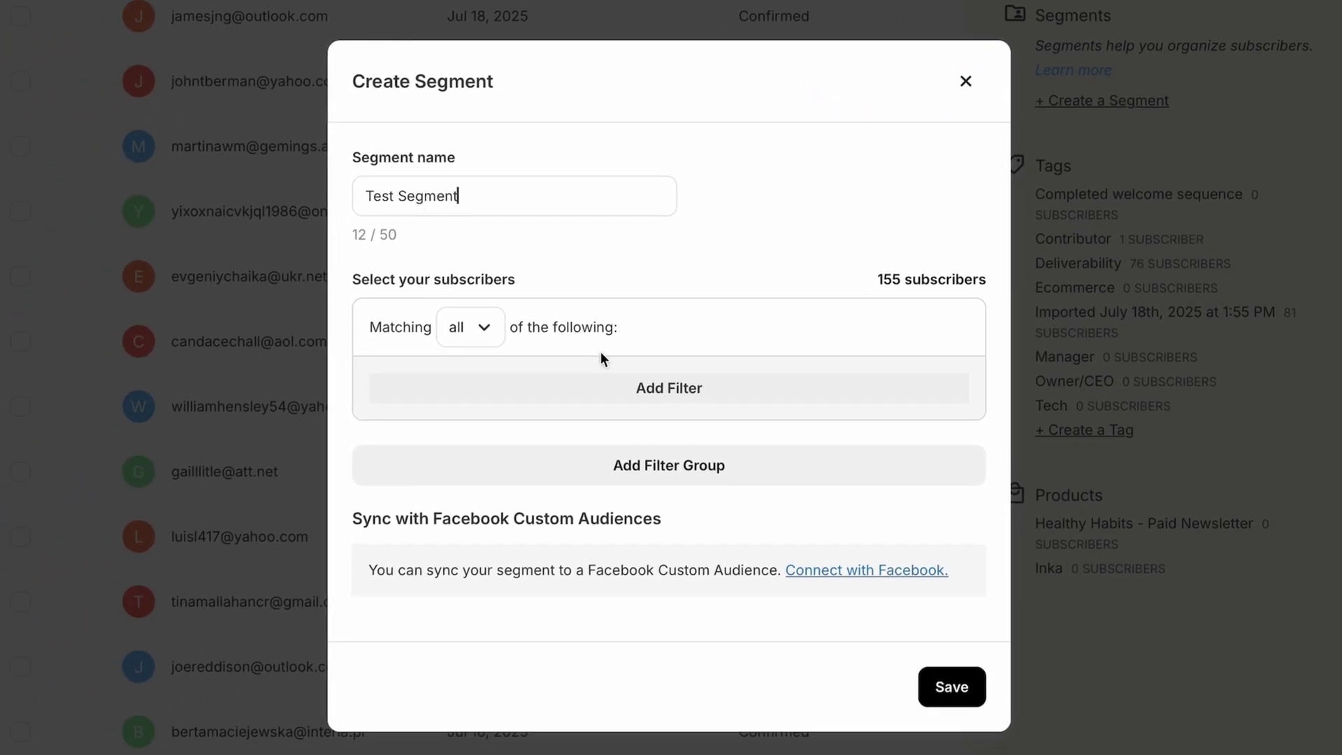
# Step: Add a filter for subscribers tagged Completed welcome sequence
pyautogui.click(624, 387)
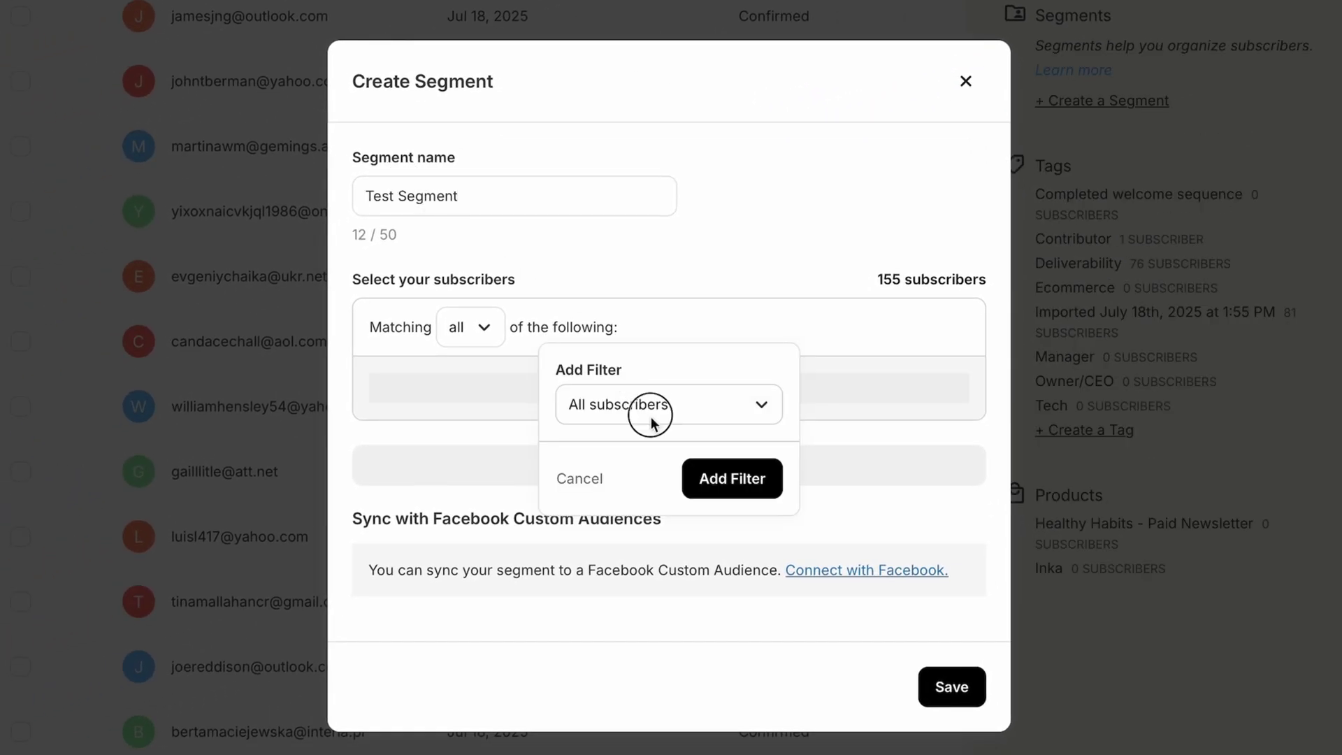
pyautogui.click(650, 416)
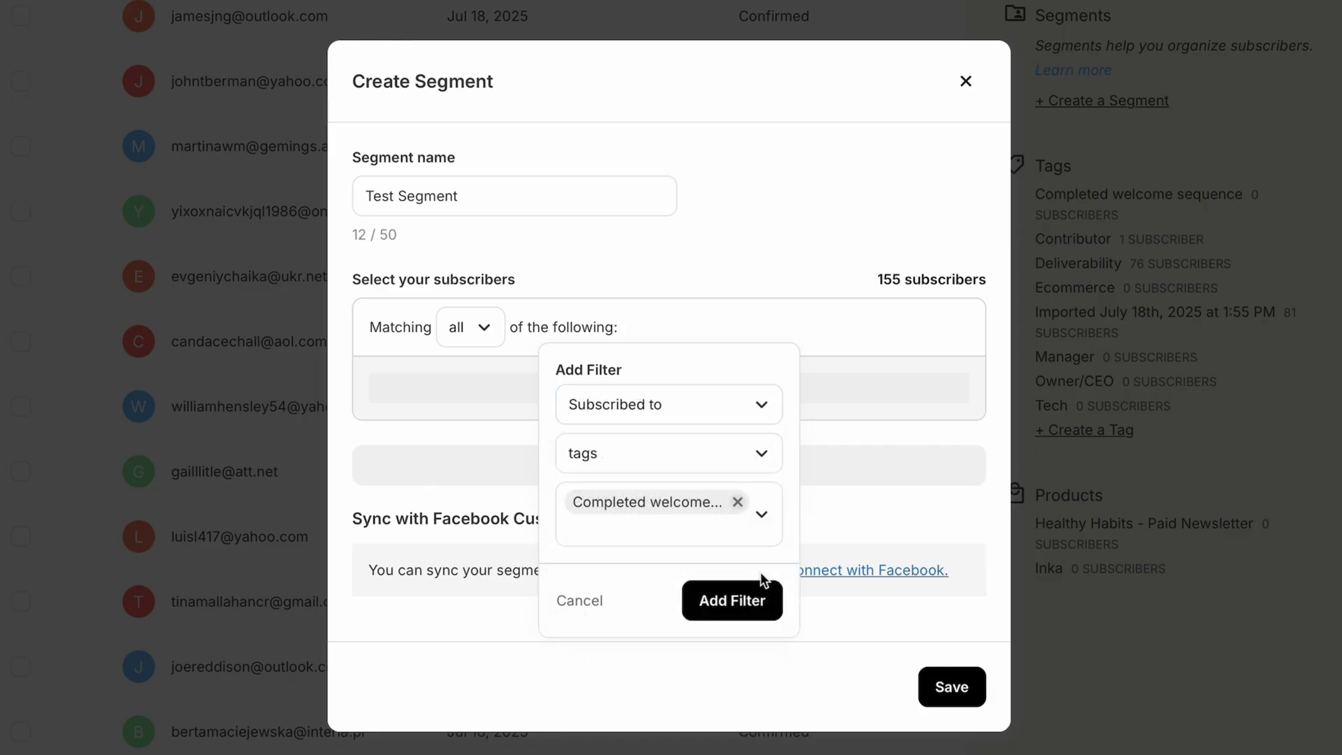
pyautogui.click(764, 591)
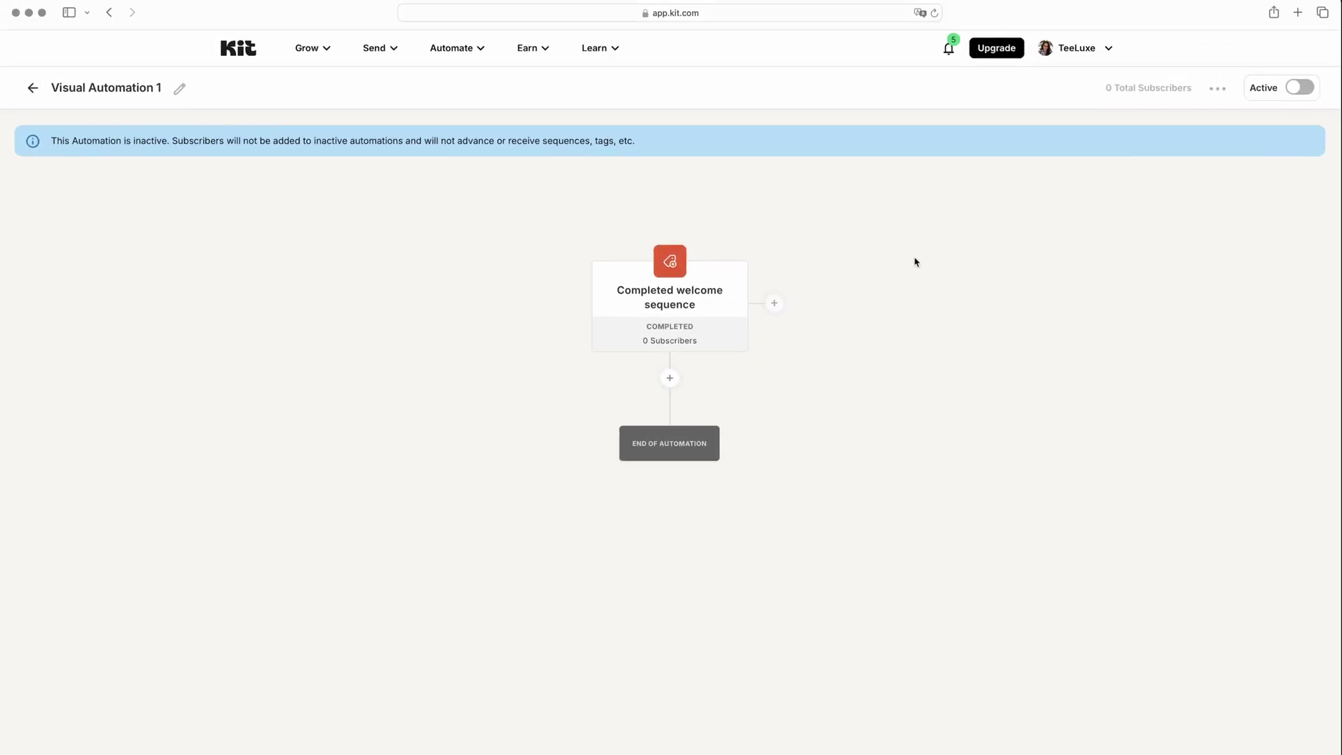
# Step: View the Action options after the trigger, then open the Rules page from Automate
pyautogui.click(671, 379)
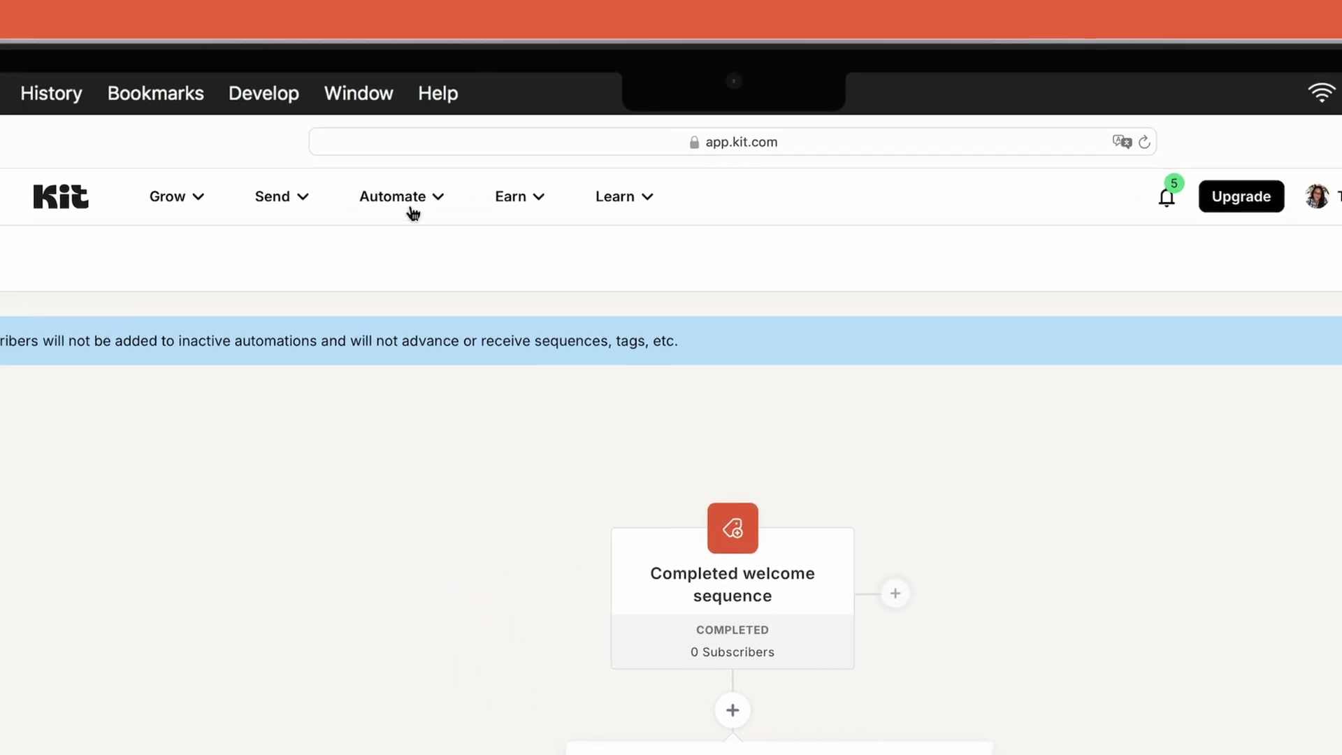
pyautogui.click(414, 212)
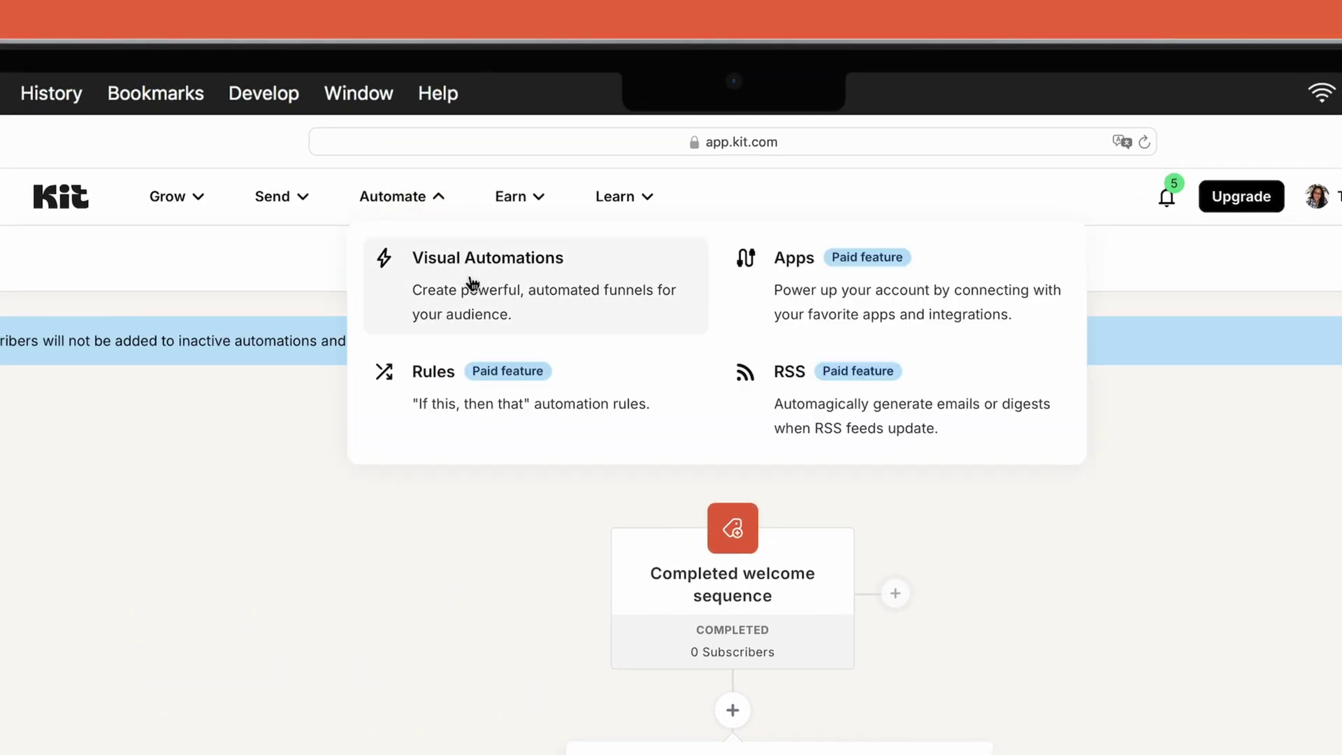
pyautogui.click(520, 403)
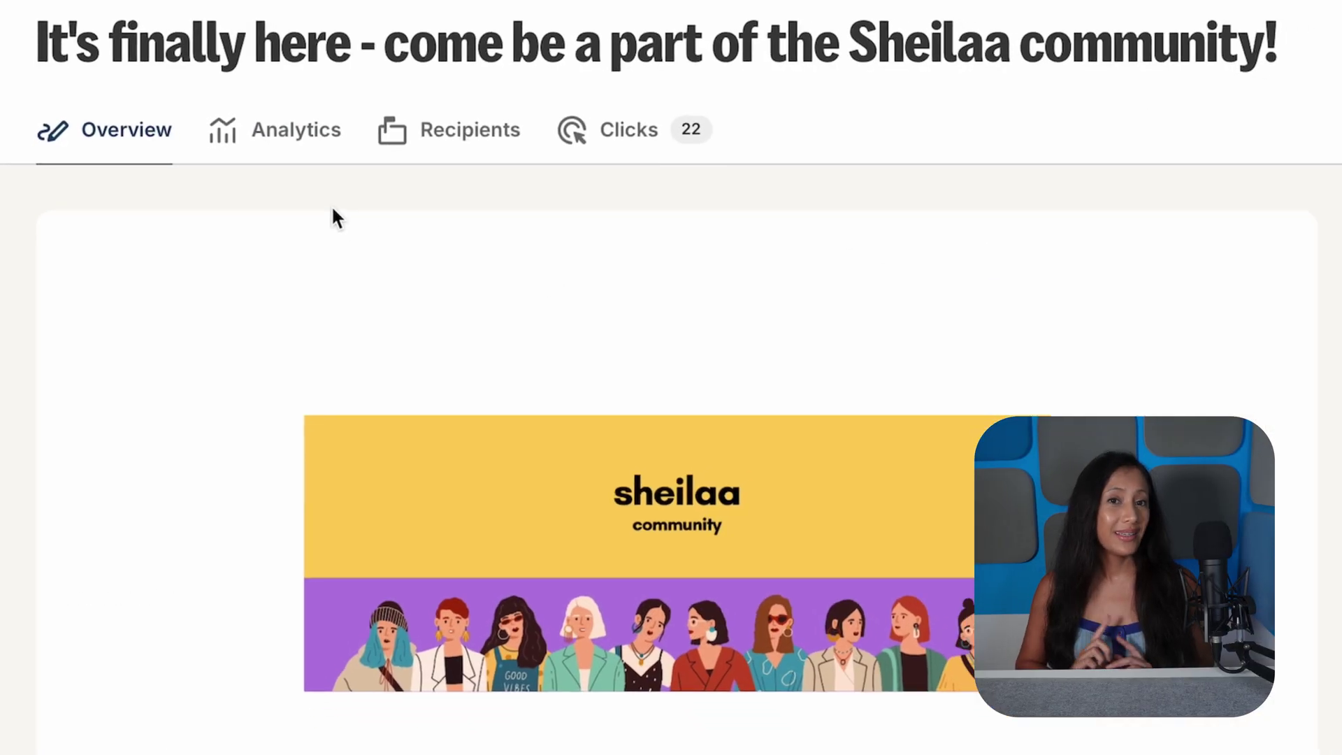
# Step: Review the broadcast's Analytics metrics, then its link Clicks
pyautogui.click(294, 127)
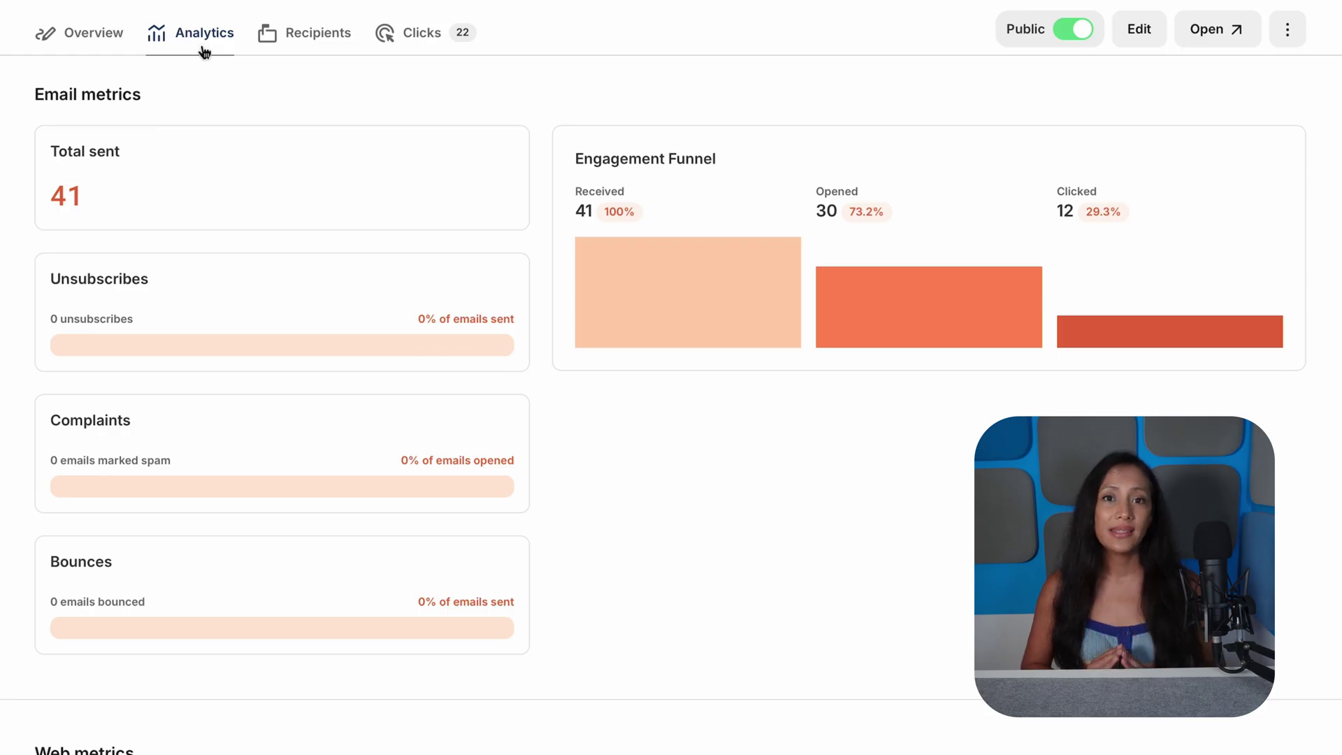
pyautogui.click(395, 43)
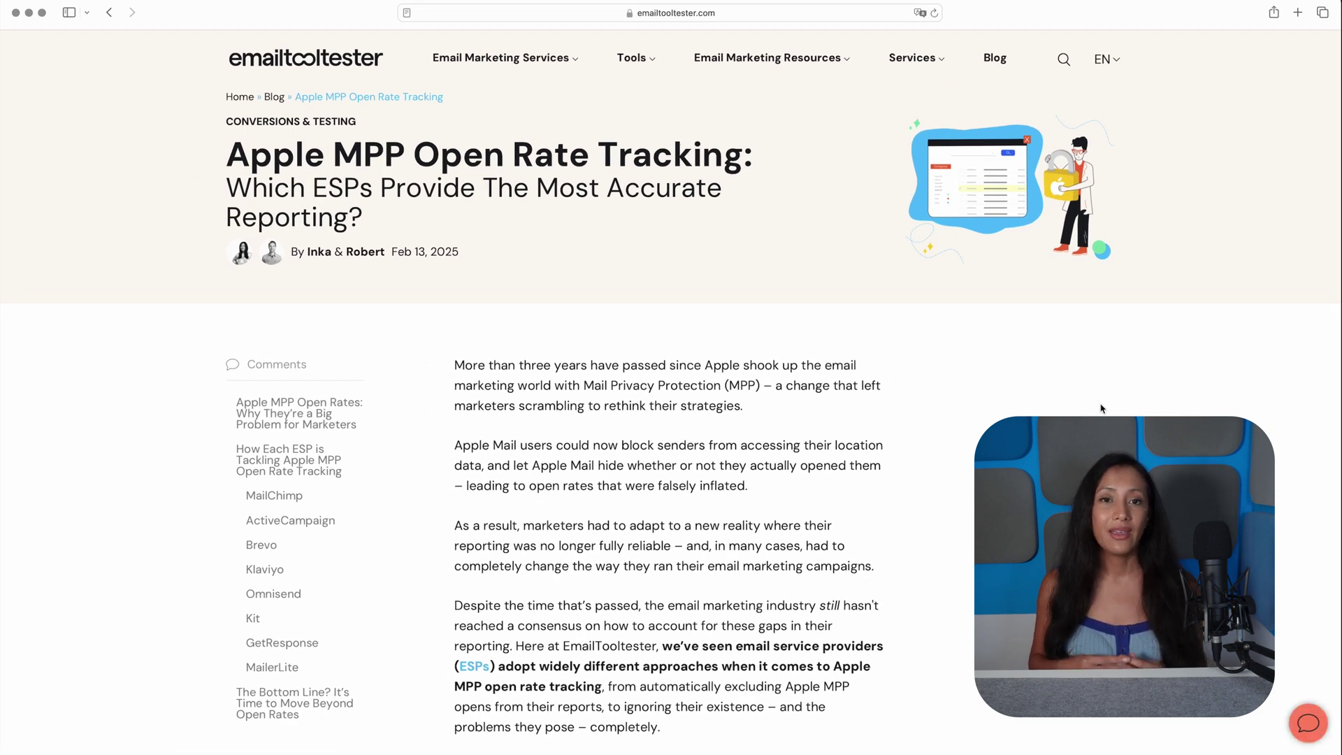
# Step: Read the Apple MPP article, then jump to the Beehiiv section of the bot clicks article
pyautogui.scroll(-15, 1100, 408)
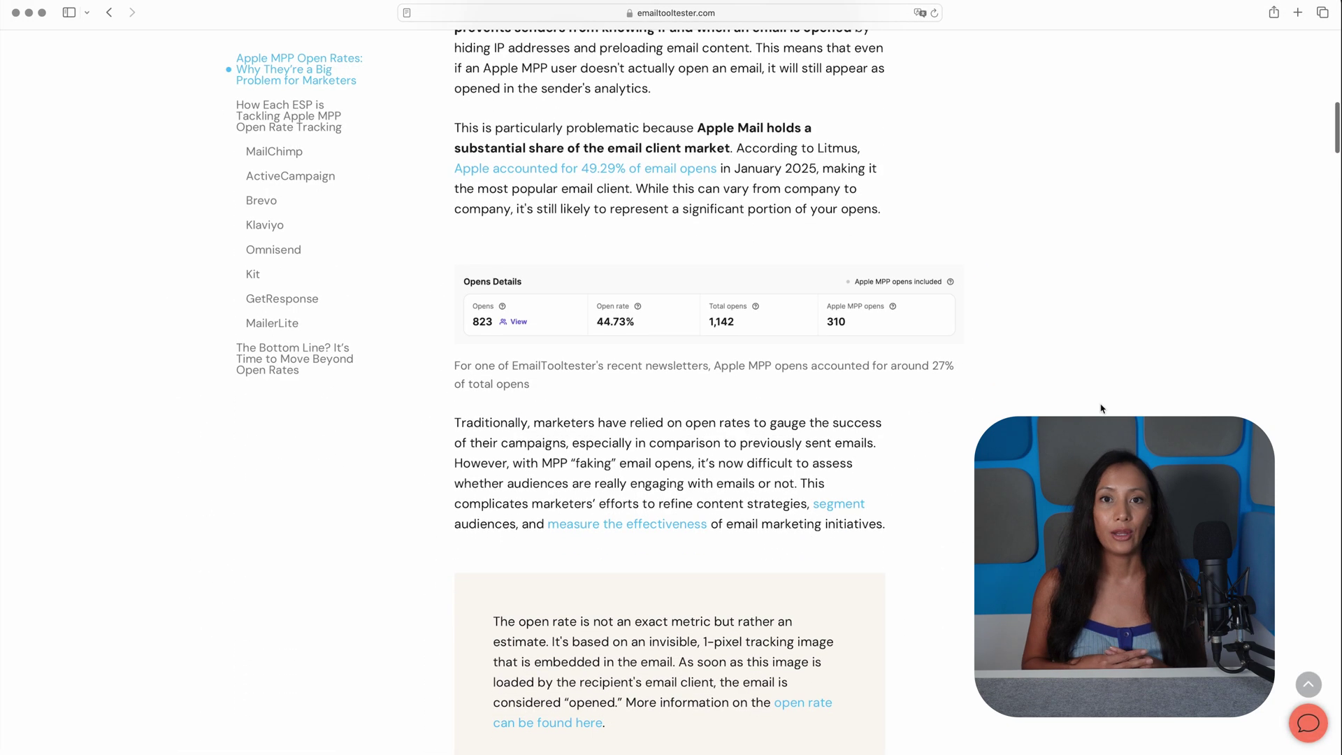
pyautogui.scroll(-10, 1100, 408)
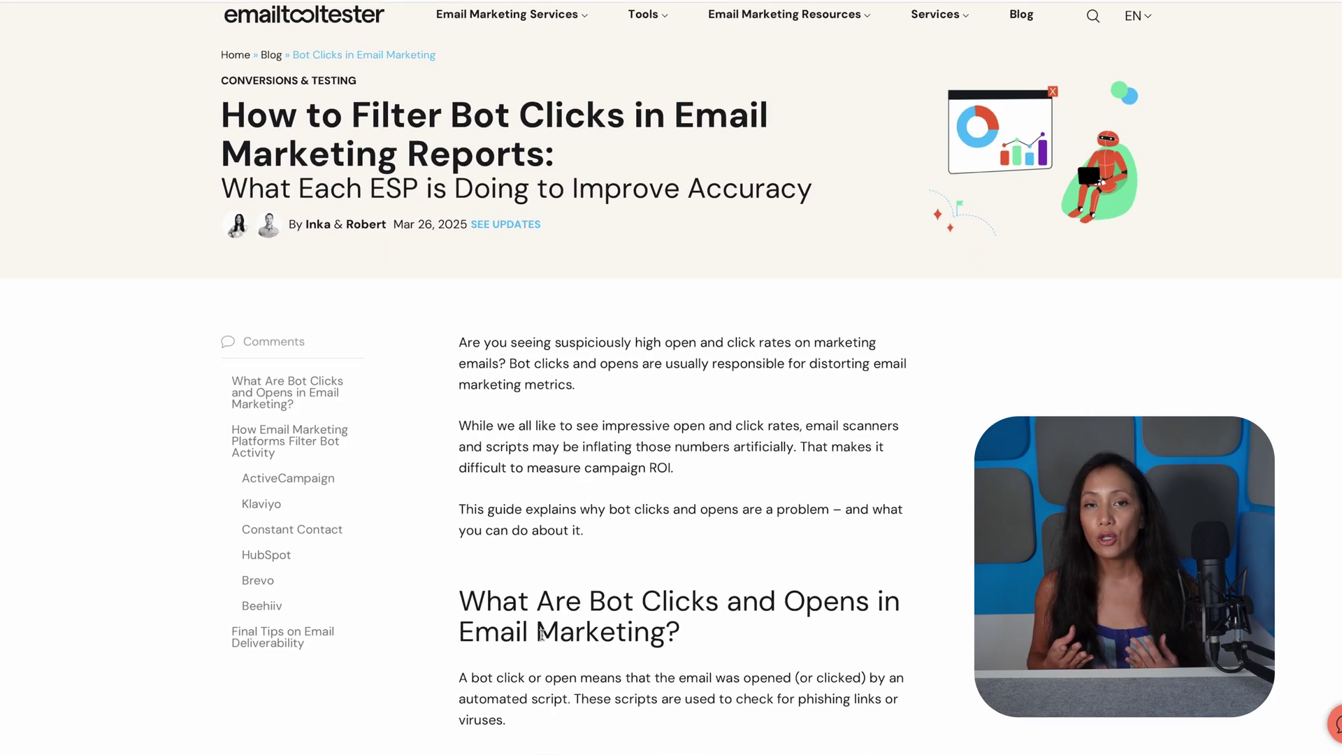
pyautogui.click(270, 610)
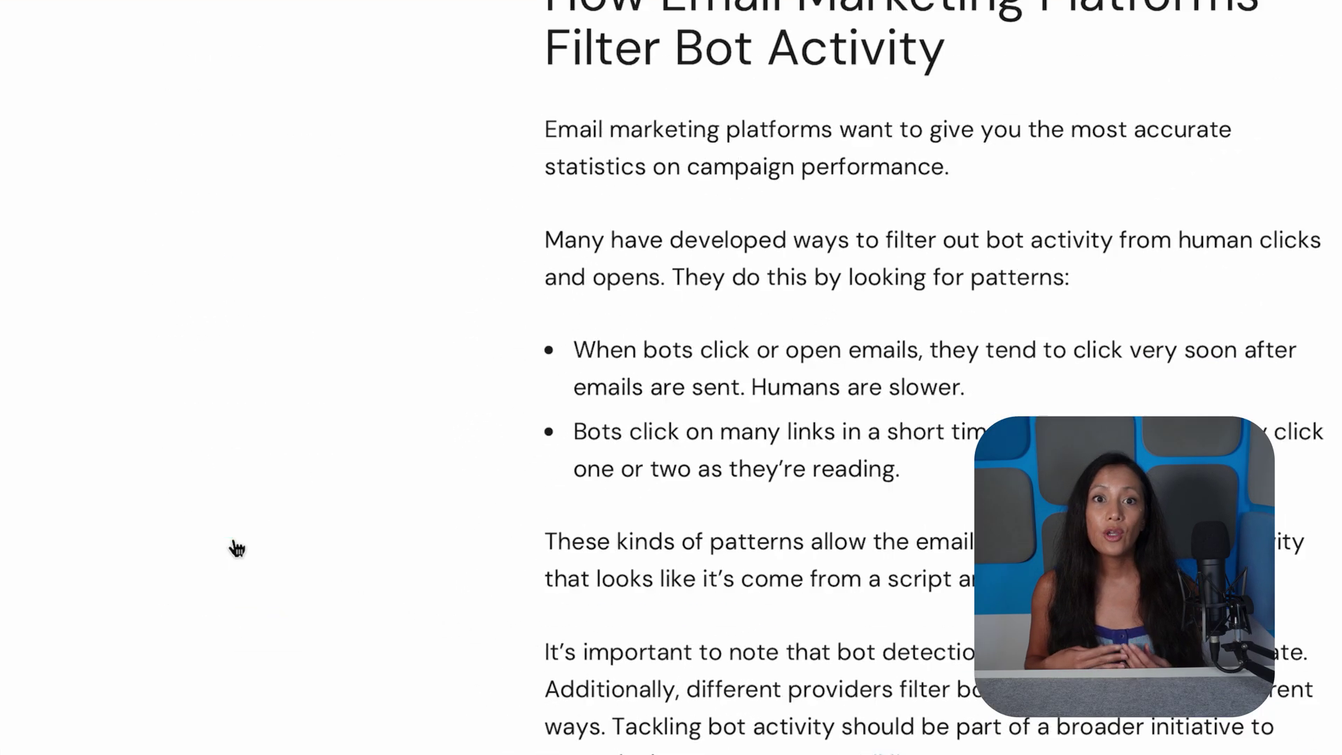
pyautogui.click(236, 549)
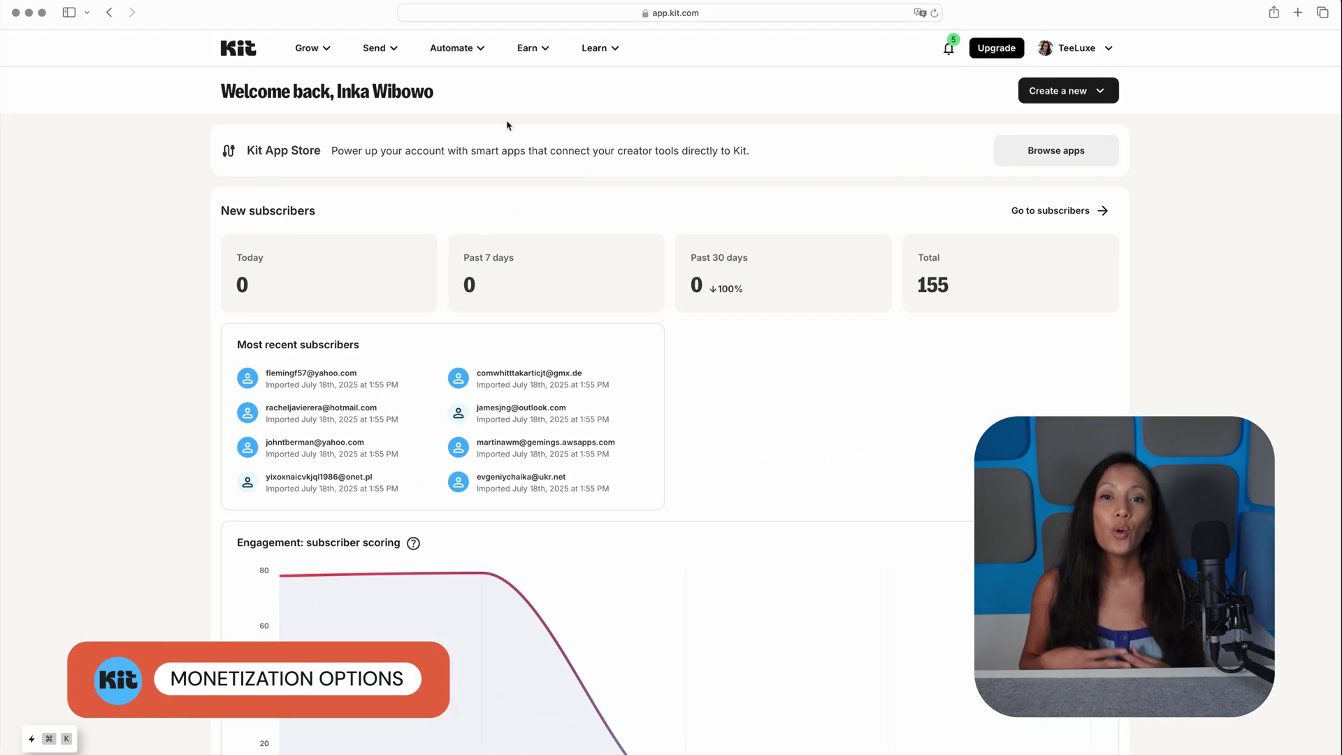
# Step: Open the Products page from the Earn menu
pyautogui.click(515, 50)
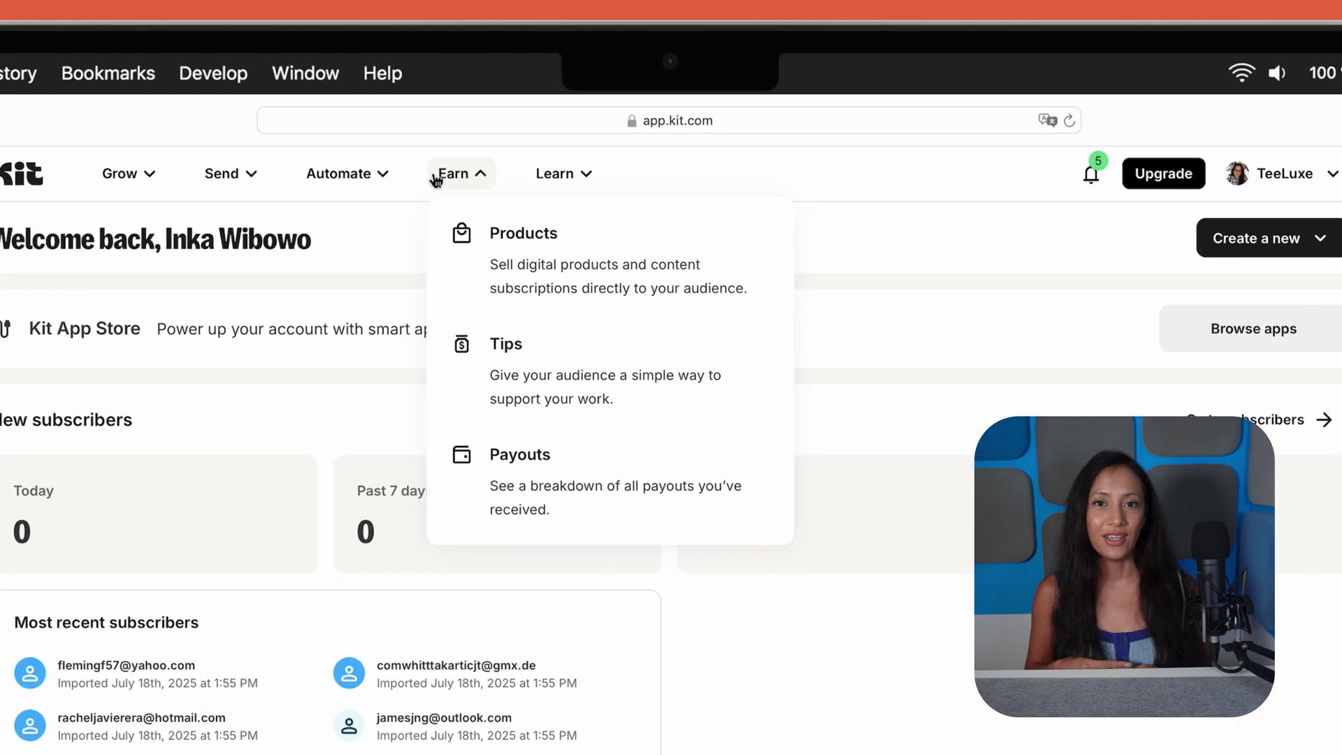
pyautogui.click(456, 239)
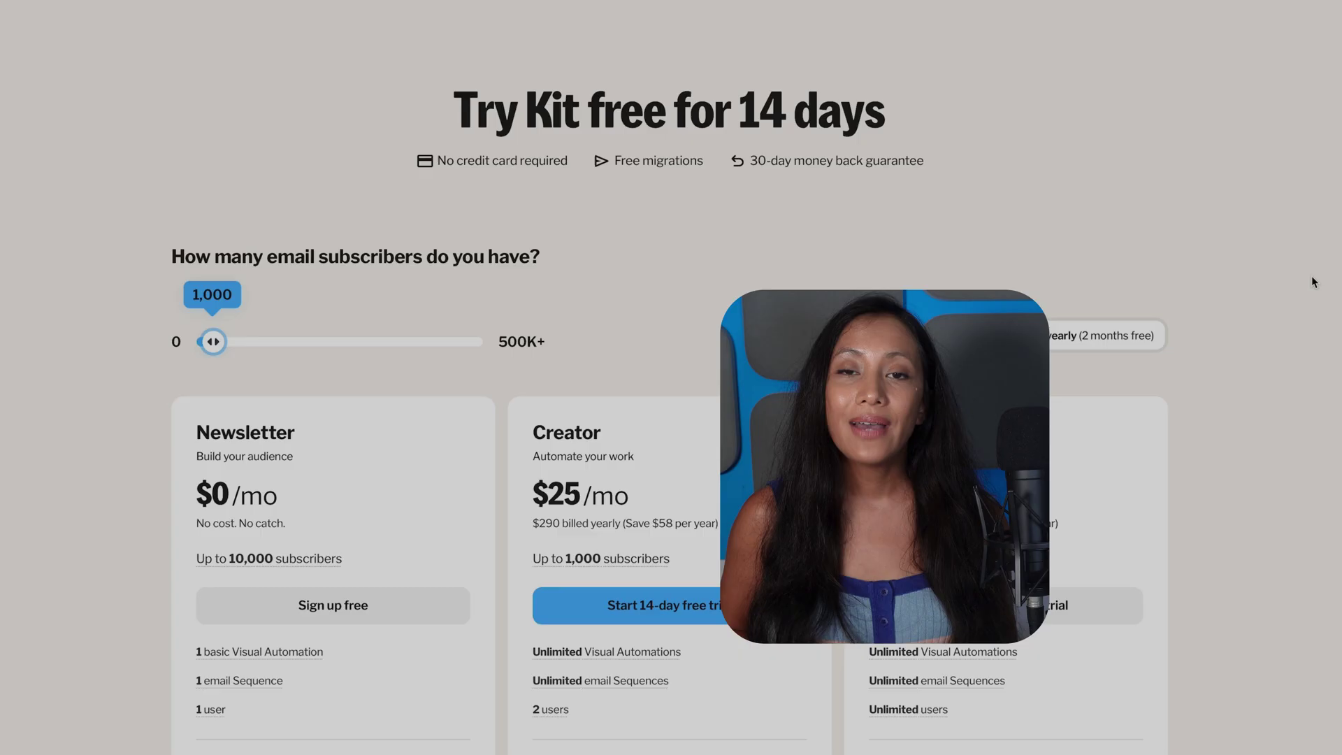
# Step: Scroll down Kit's pricing page to the plan cards: Newsletter $0/mo, Creator $25/mo
pyautogui.scroll(-5, 1311, 282)
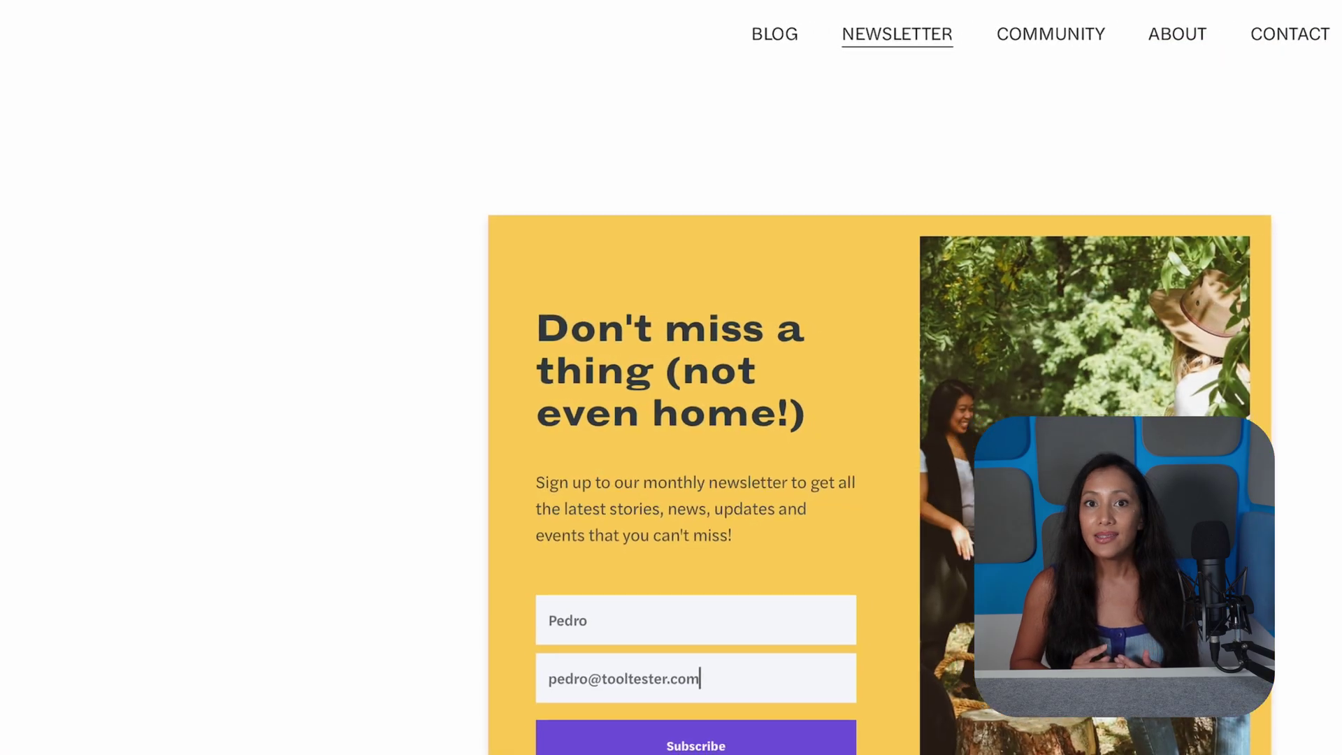
# Step: Submit the newsletter signup form with the filled-in first name and e-mail address
pyautogui.click(693, 748)
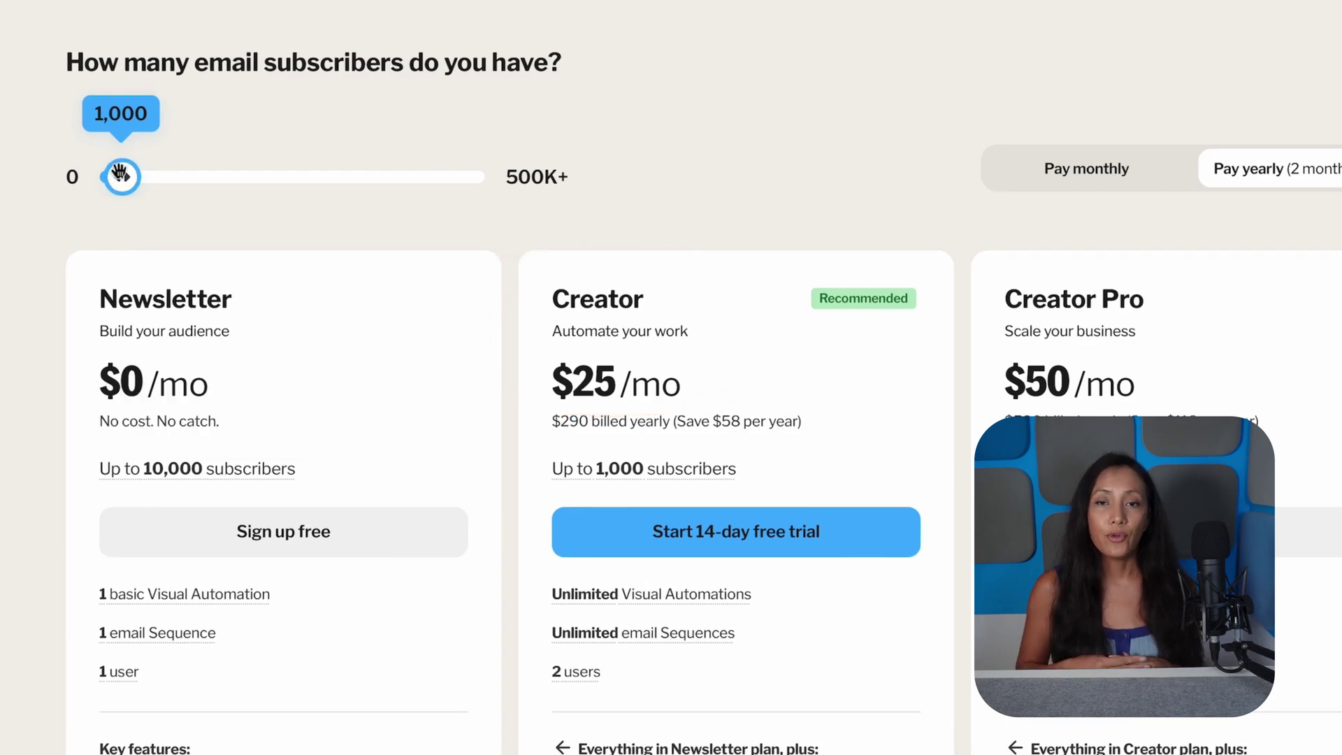
# Step: Raise the subscriber slider from 1,000 to 10k, making Creator $100/mo and Creator Pro $140/mo
pyautogui.moveTo(121, 175); pyautogui.dragTo(153, 175)
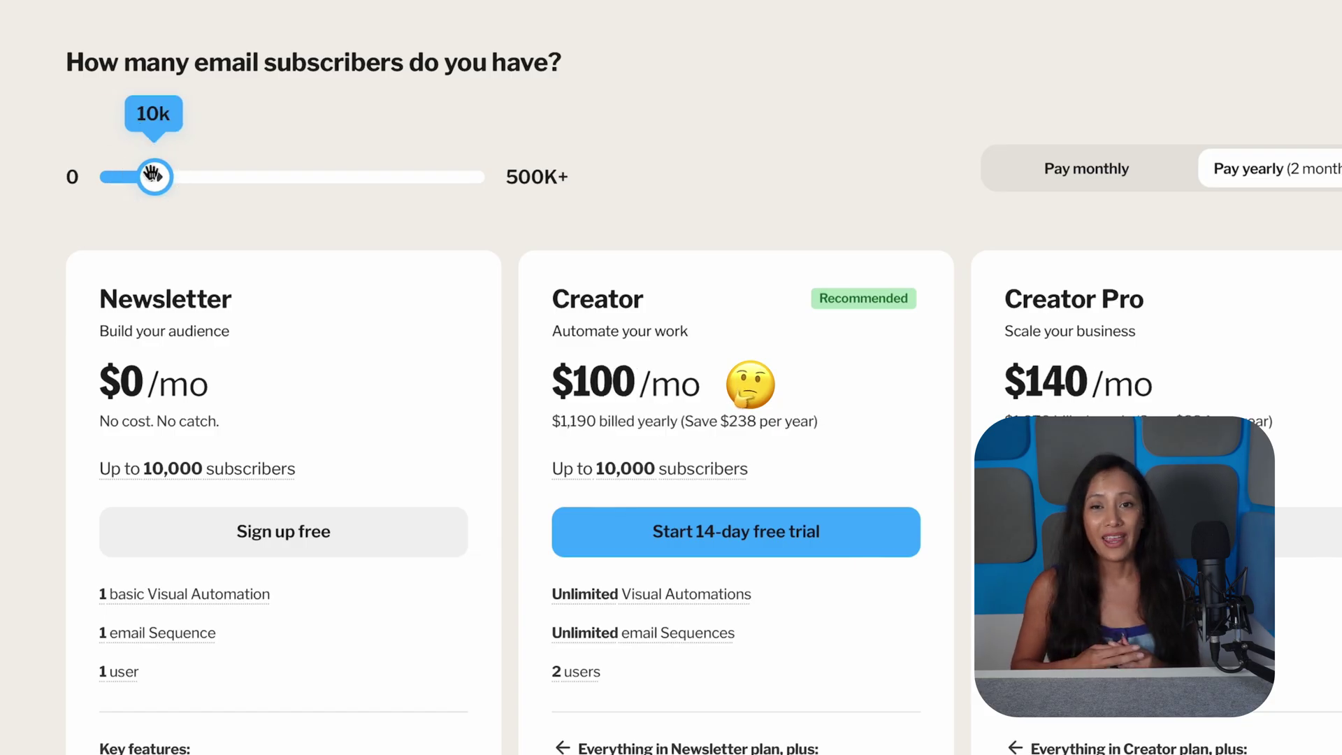